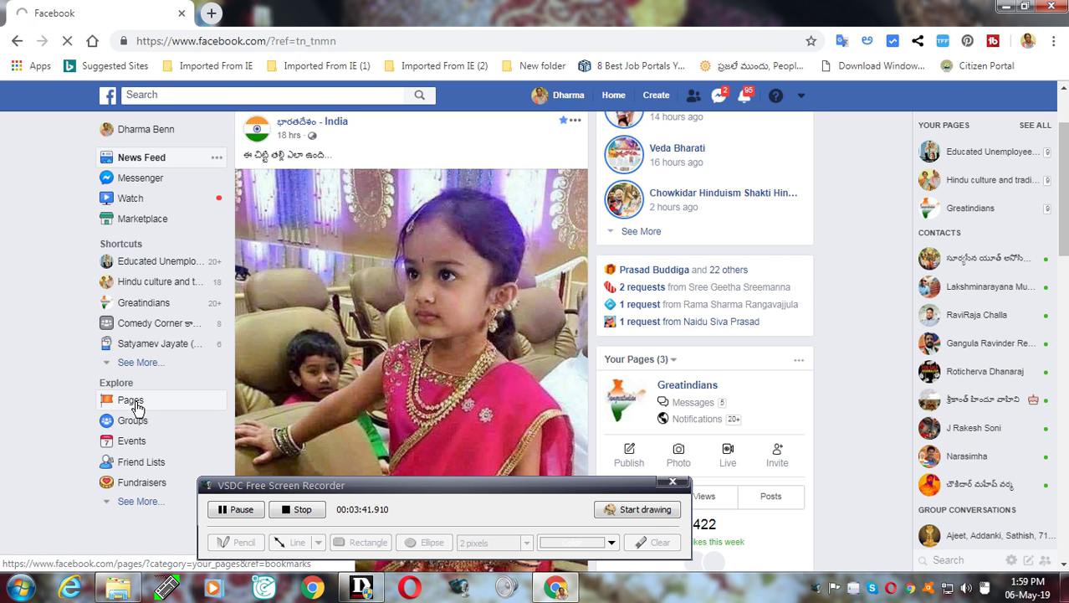
Open the list of your own Pages from the news feed
left_click(136, 407)
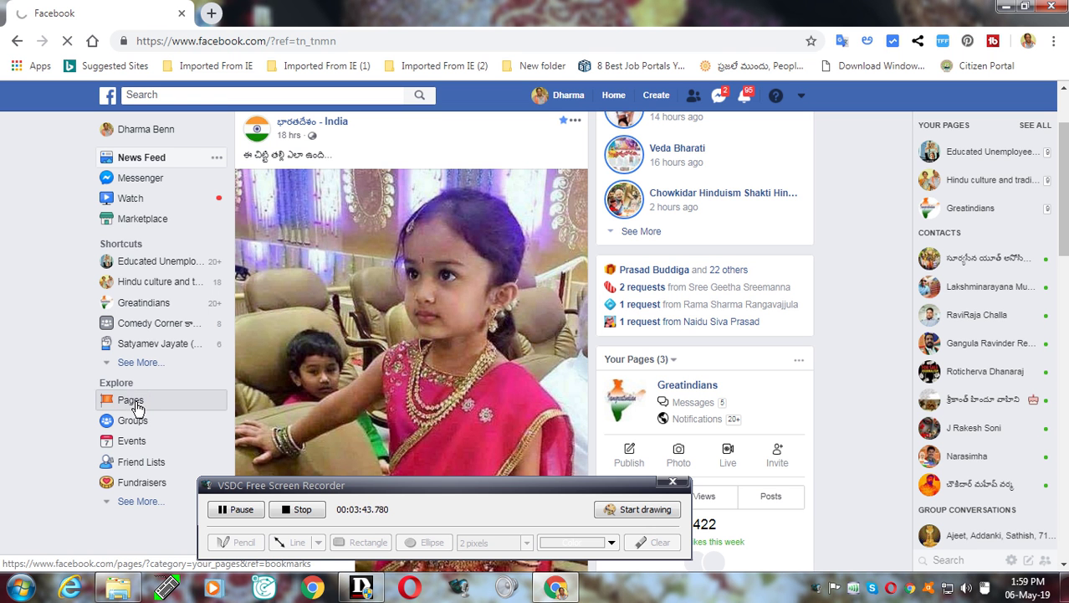
left_click(137, 407)
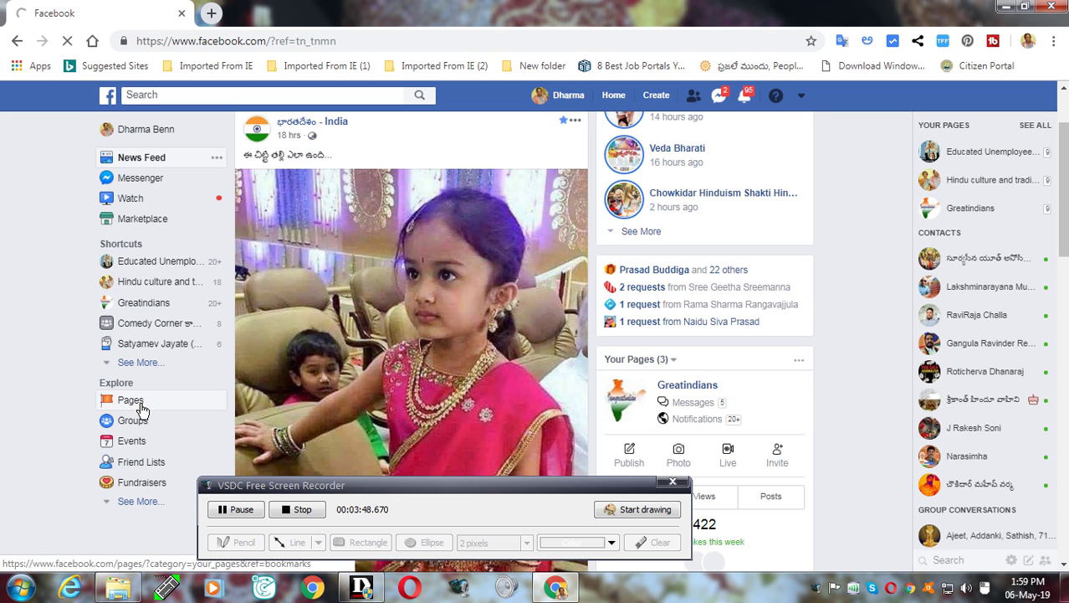
left_click(138, 409)
left_click_drag(330, 493, 582, 534)
left_click_drag(676, 558, 683, 559)
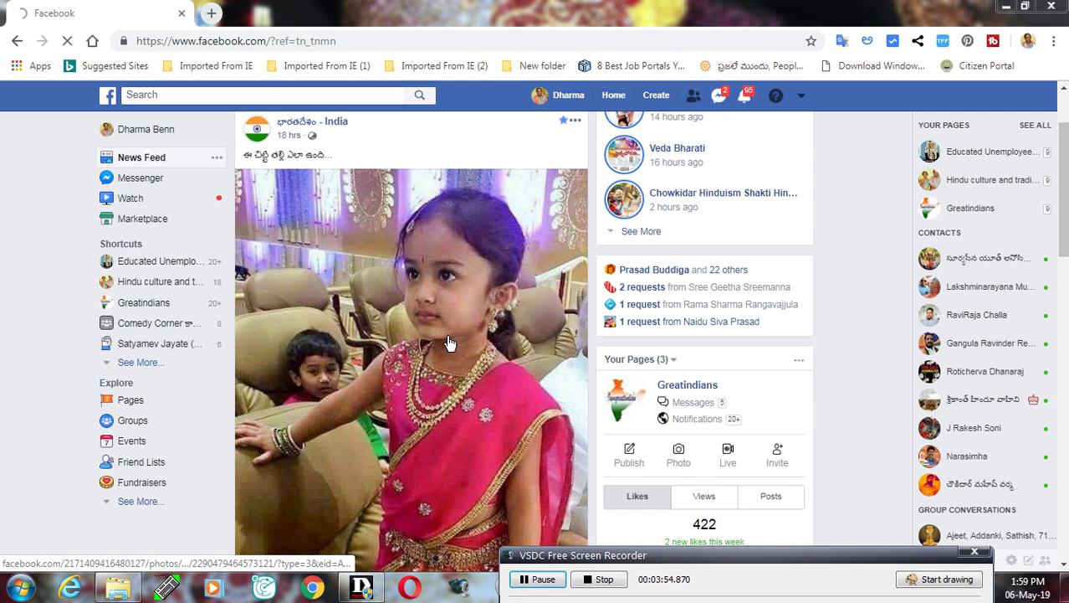
left_click(130, 399)
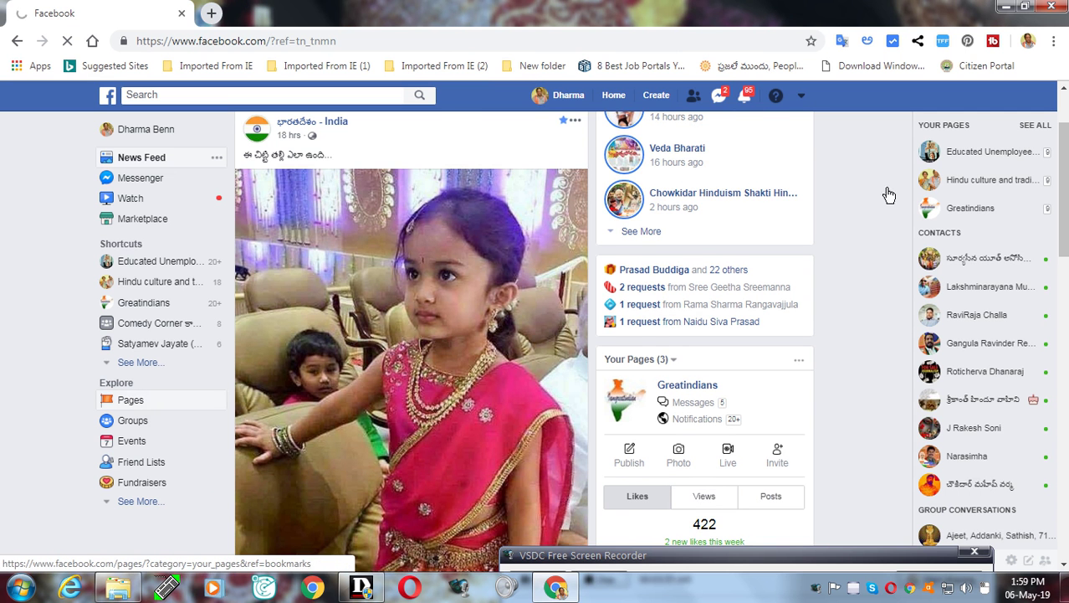
scroll(817, 192, "up", 2)
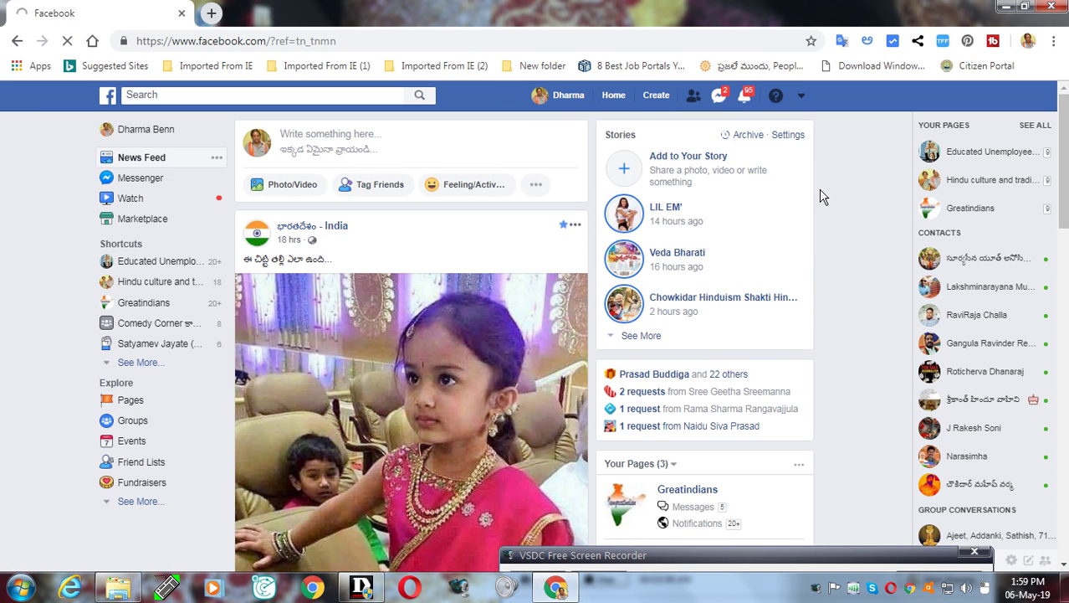
scroll(820, 196, "down", 10)
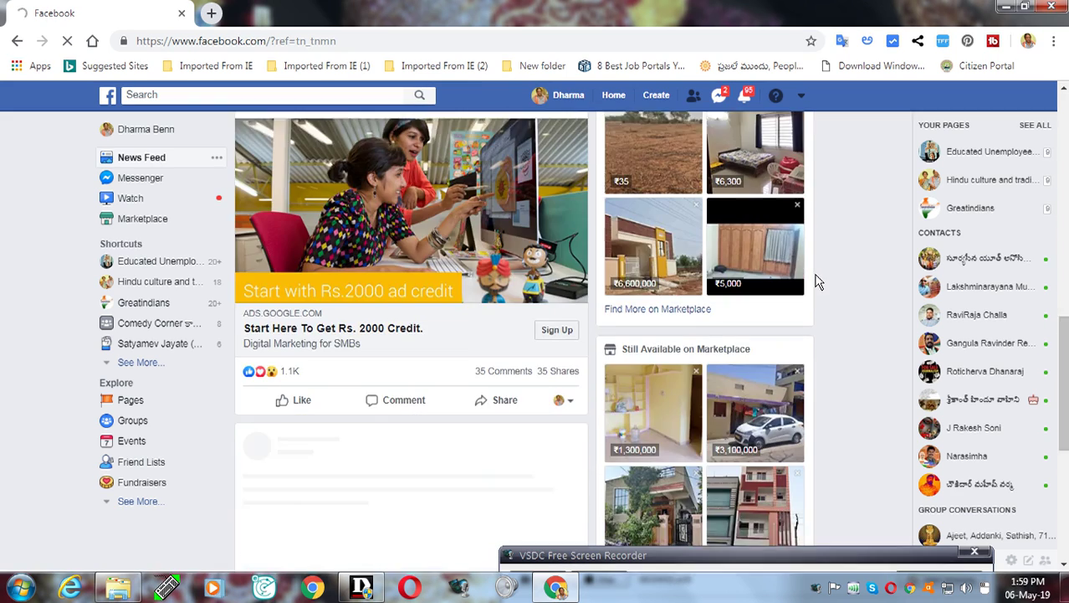
scroll(817, 280, "up", 6)
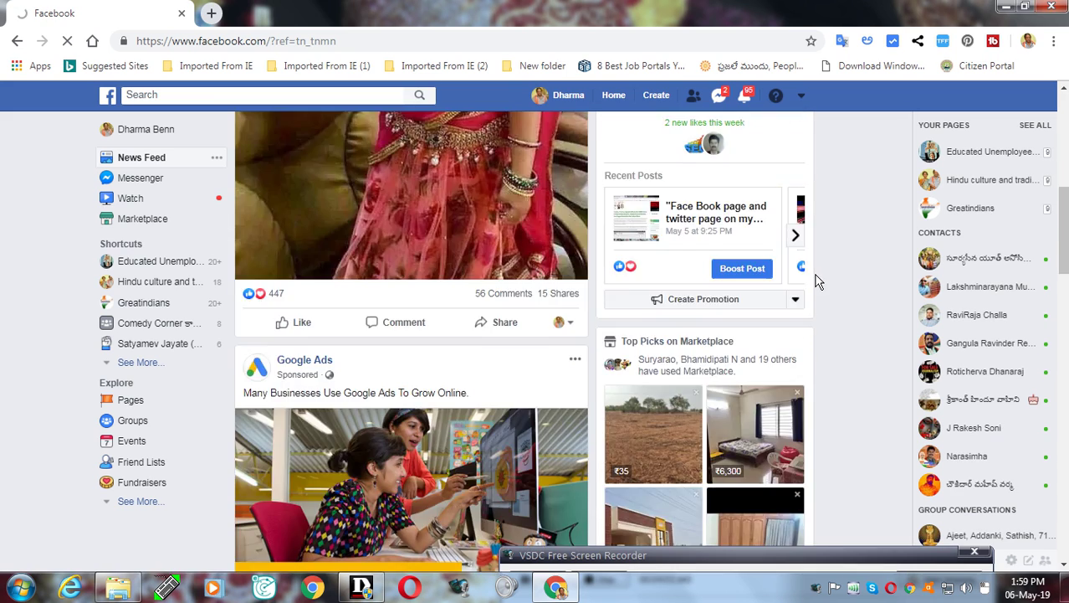
scroll(818, 275, "up", 3)
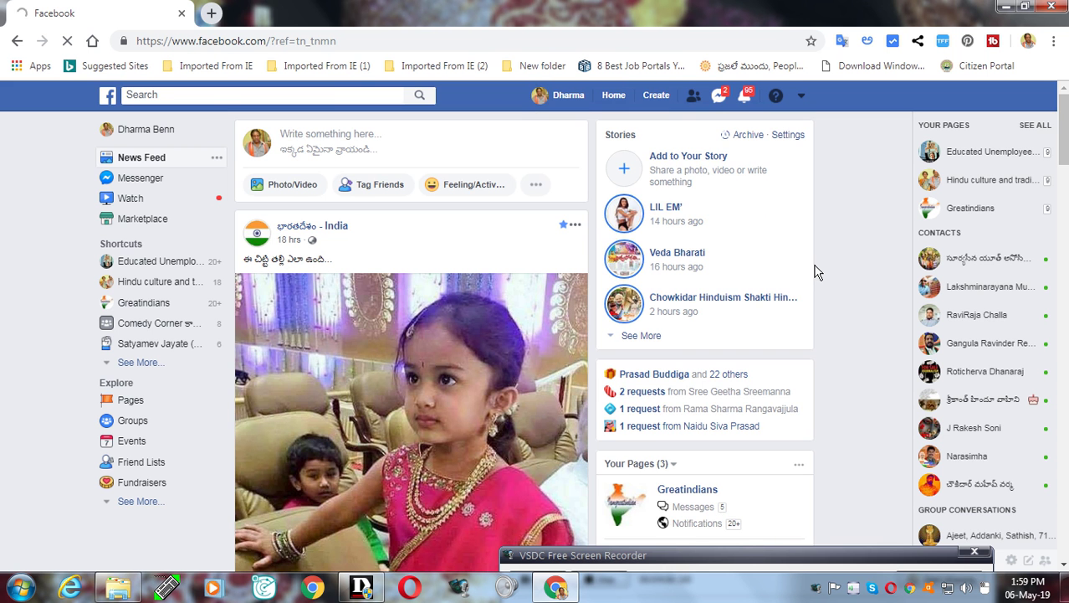
scroll(818, 272, "down", 5)
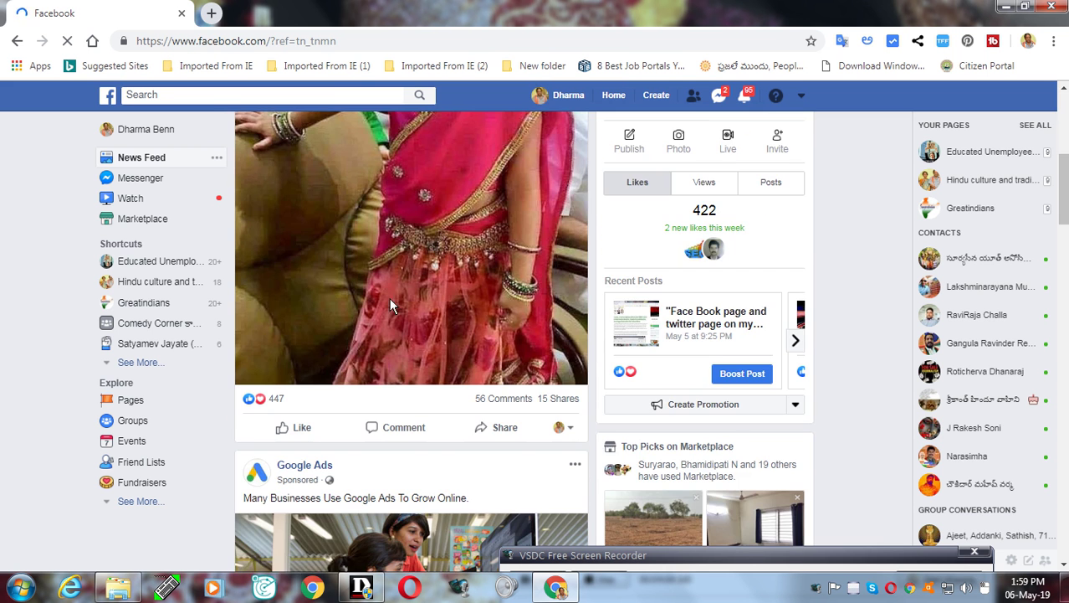
Start a new Page from the Your Pages list and choose the Community or Public Figure category
left_click(135, 401)
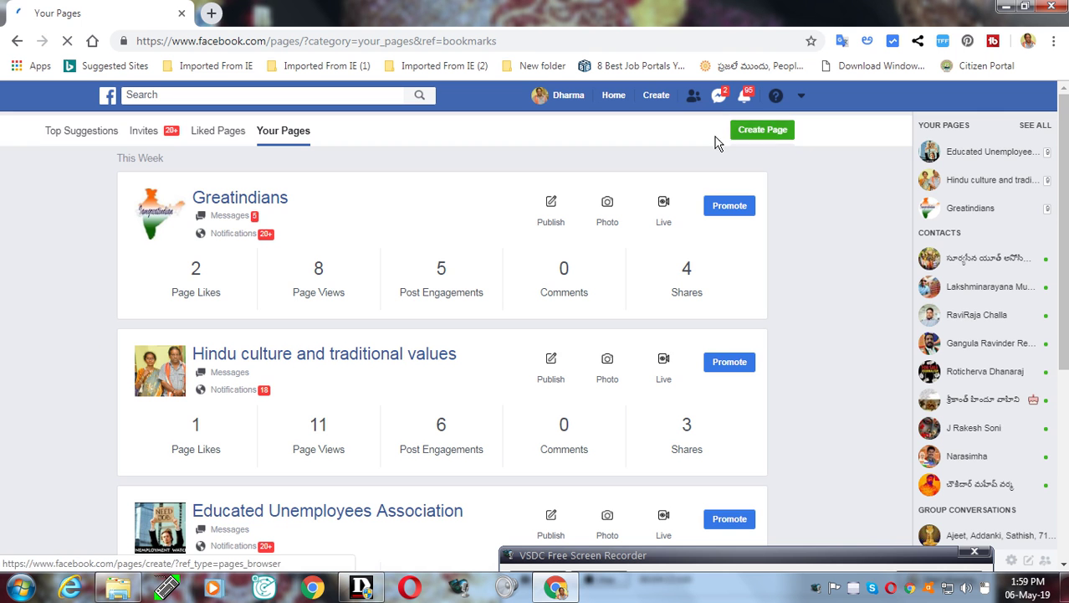
left_click(764, 134)
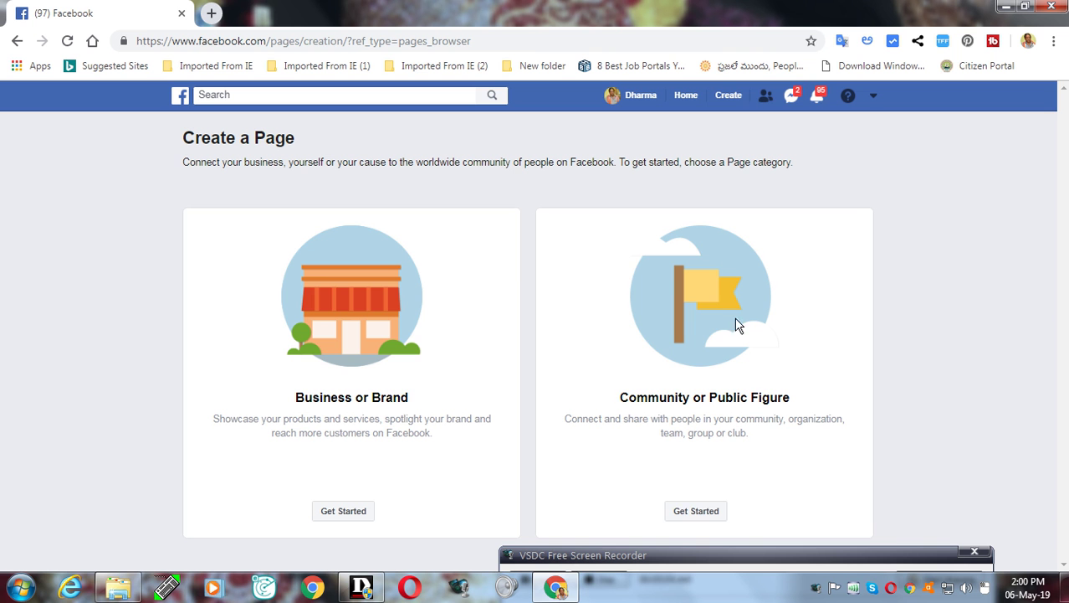
left_click(698, 515)
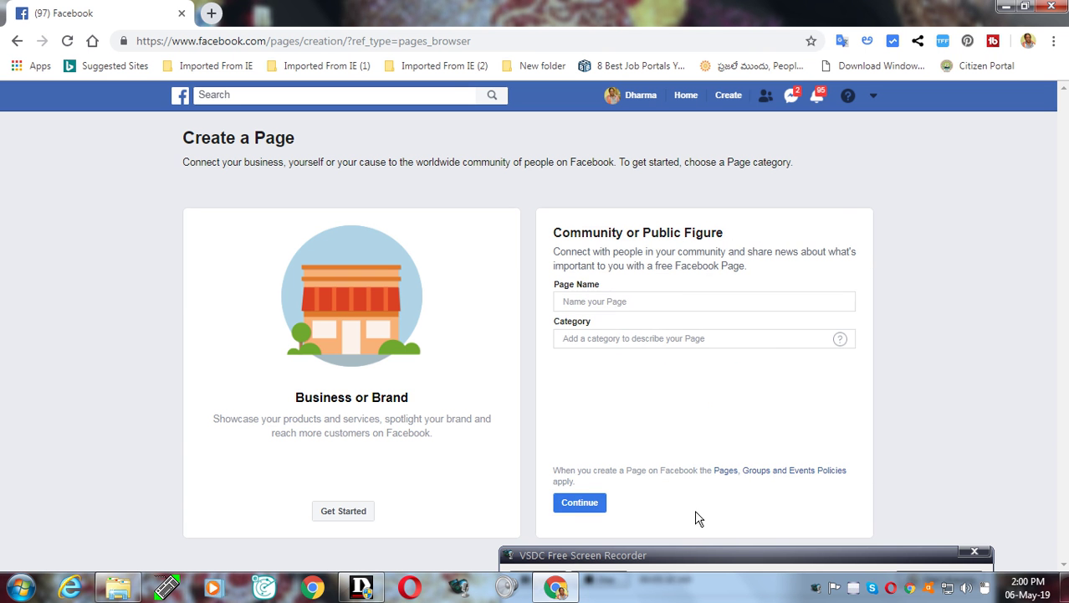
left_click(666, 303)
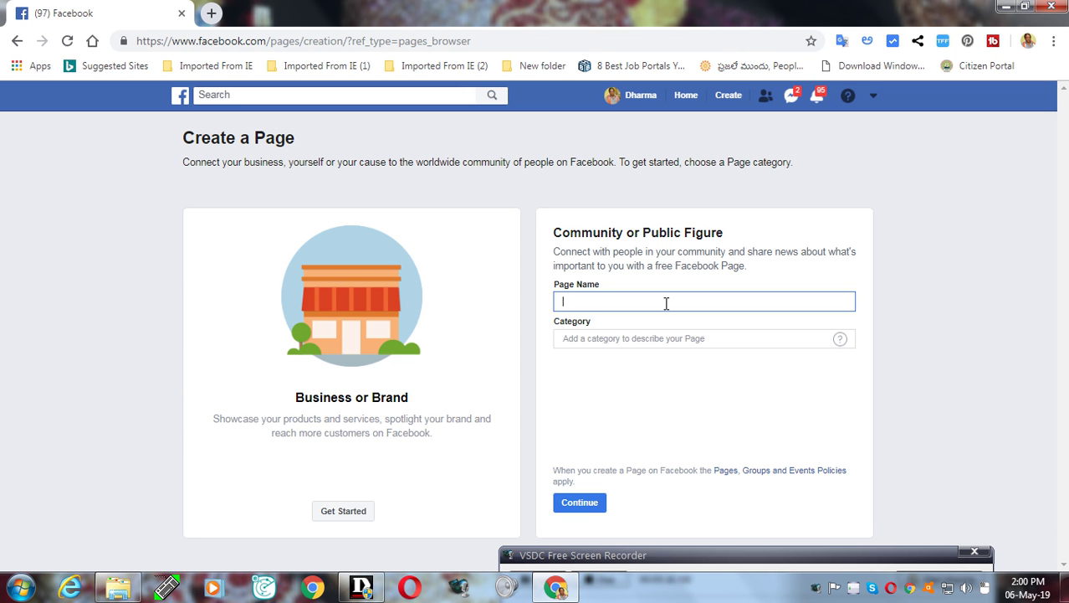
type("My")
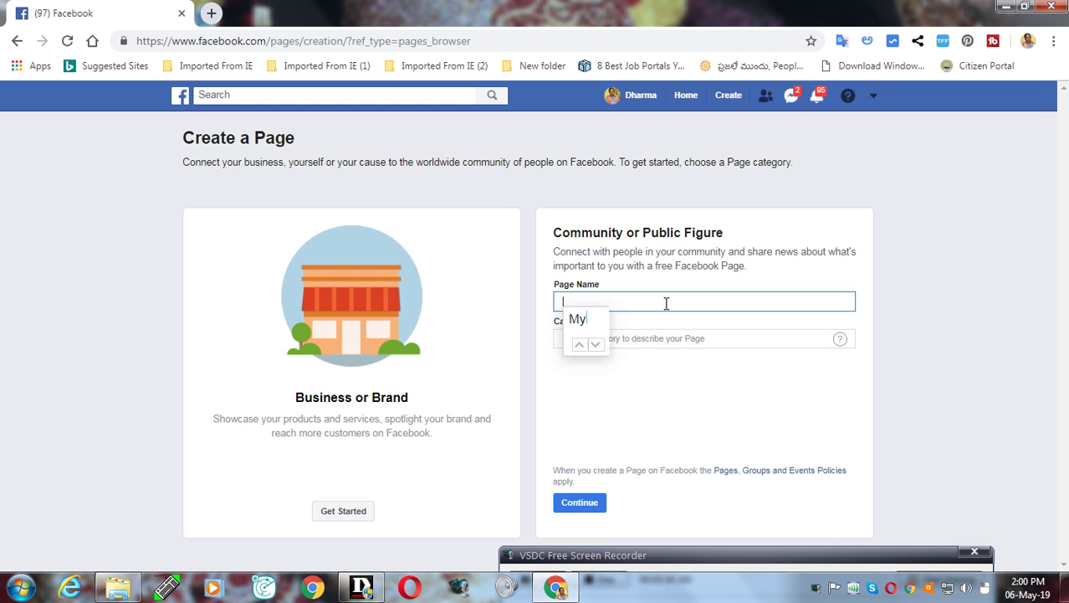
key("BackSpace")
key("BackSpace")
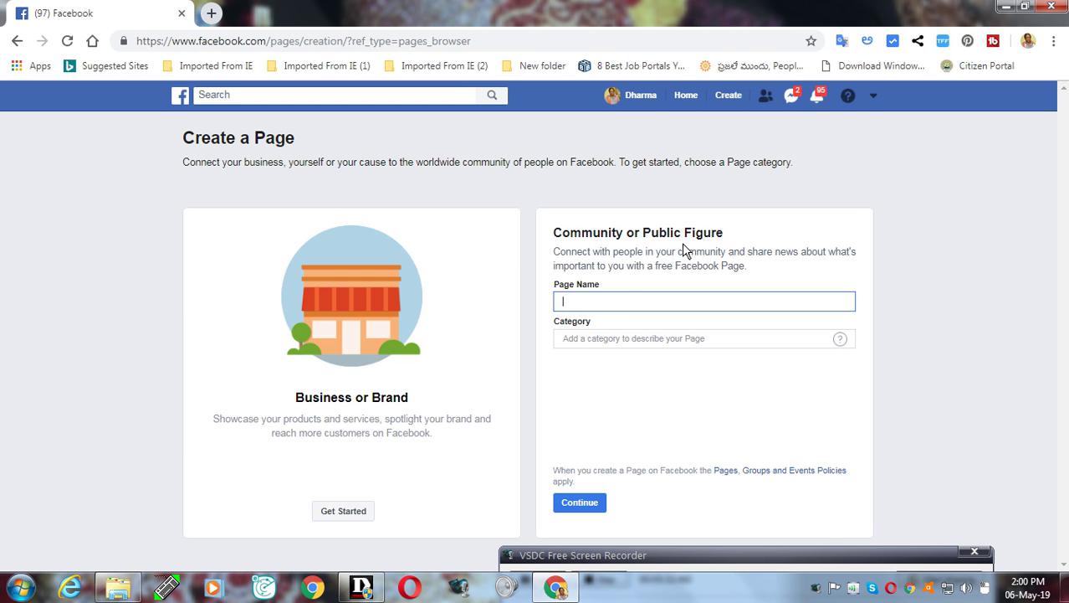
Turn off the browser's Telugu input tool so text can be entered in English
left_click(868, 43)
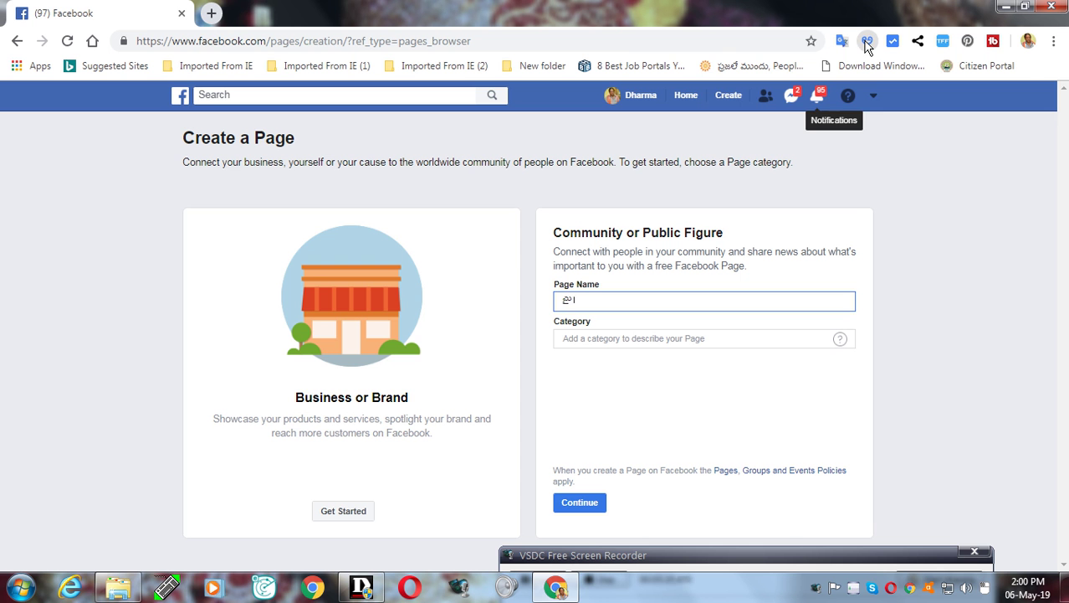
left_click(867, 44)
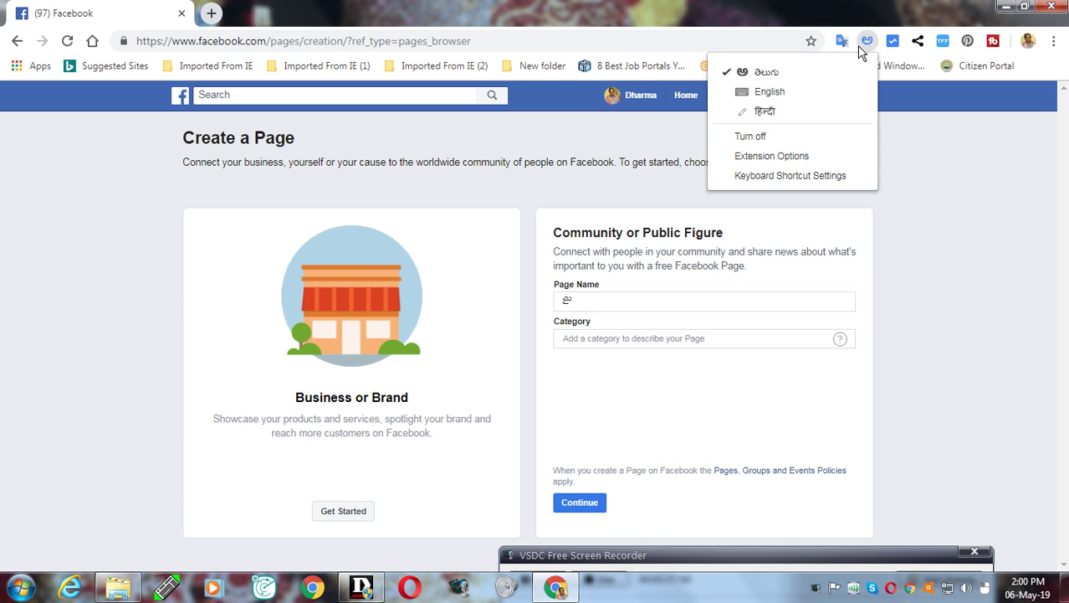
left_click(763, 77)
Replace the Telugu character in the Page name with "My tube tv"
left_click(599, 299)
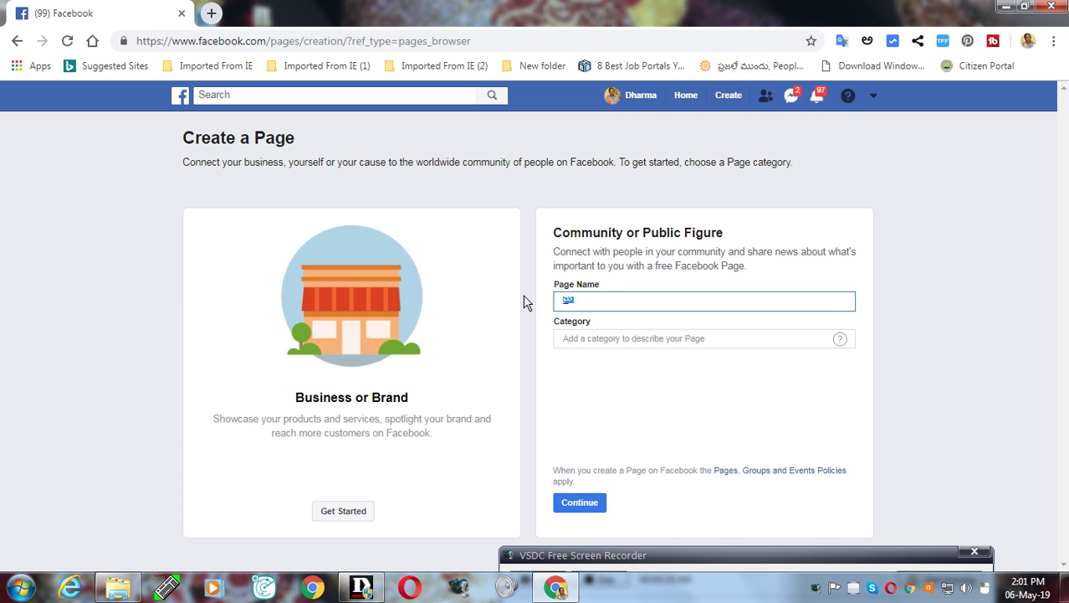
type("my")
left_click_drag(569, 302, 564, 306)
Search the categories for "videos", set the Page category to Video Creator and continue to create the Page
left_click(593, 341)
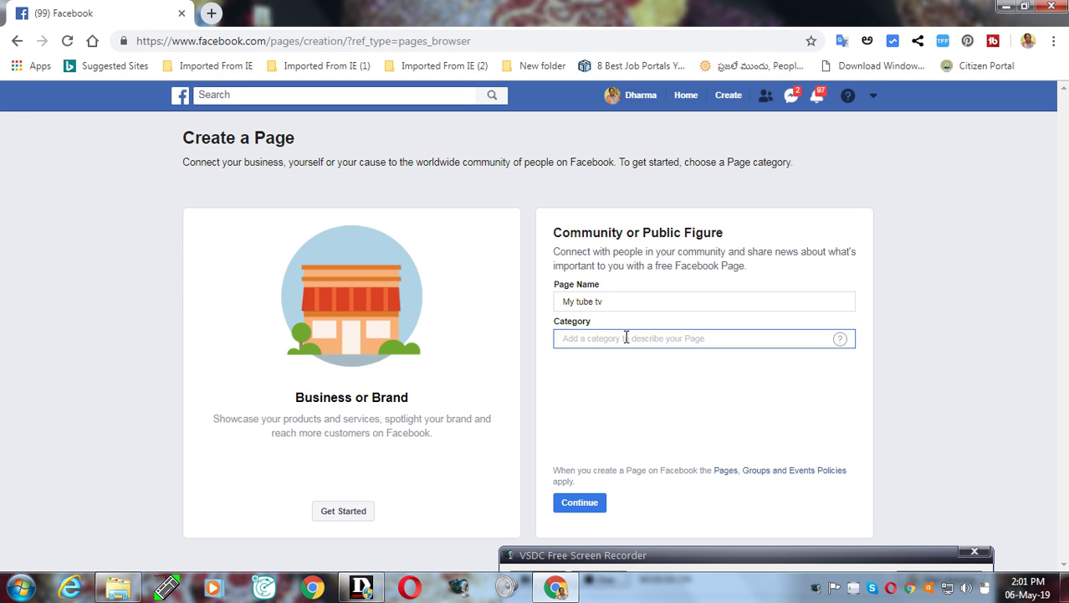
type("videos")
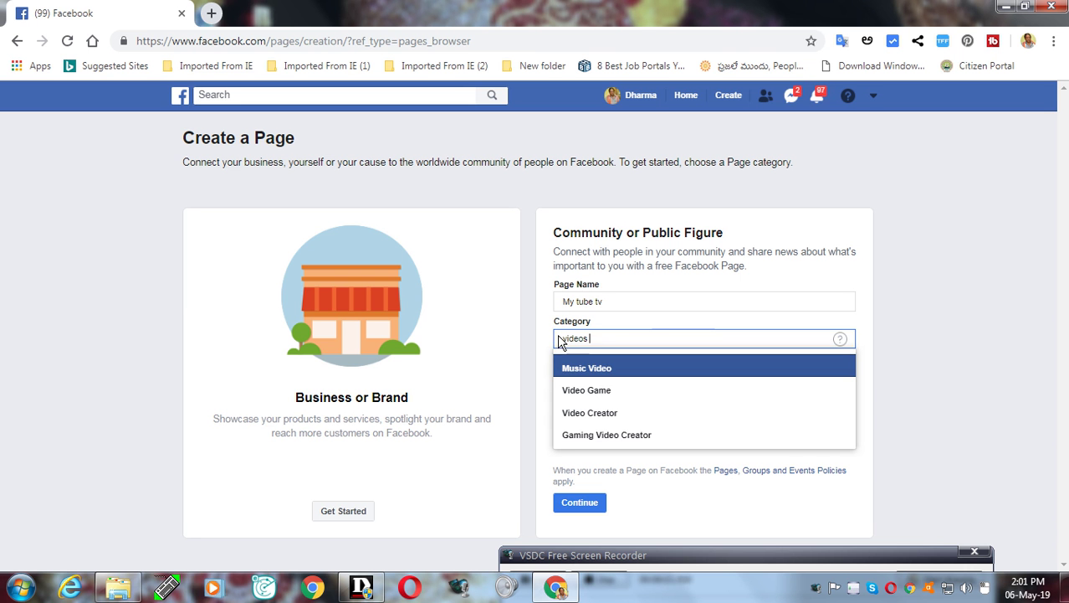
left_click(591, 413)
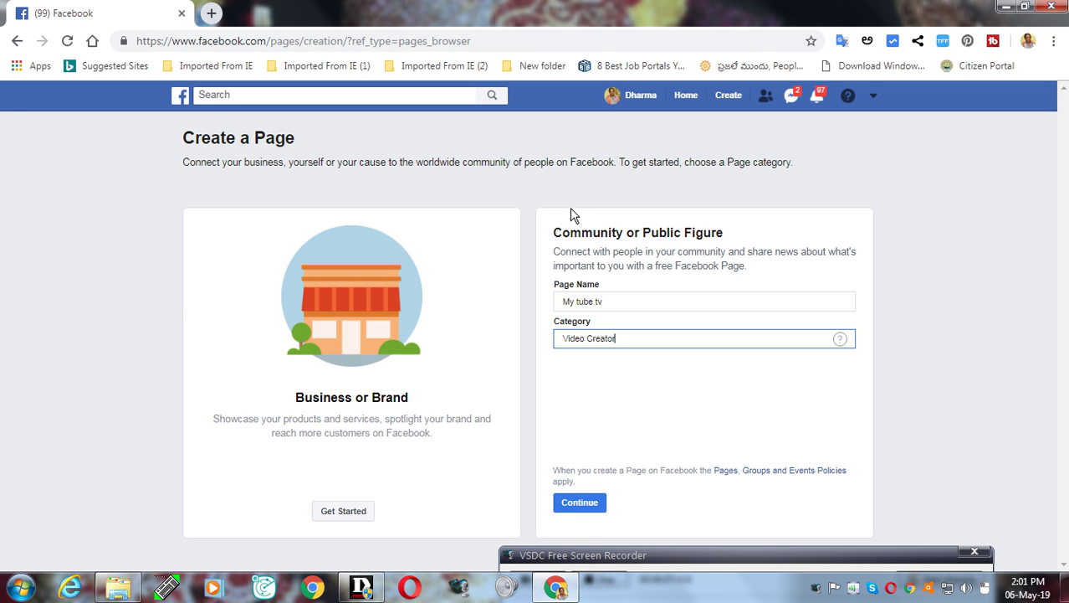
left_click(586, 507)
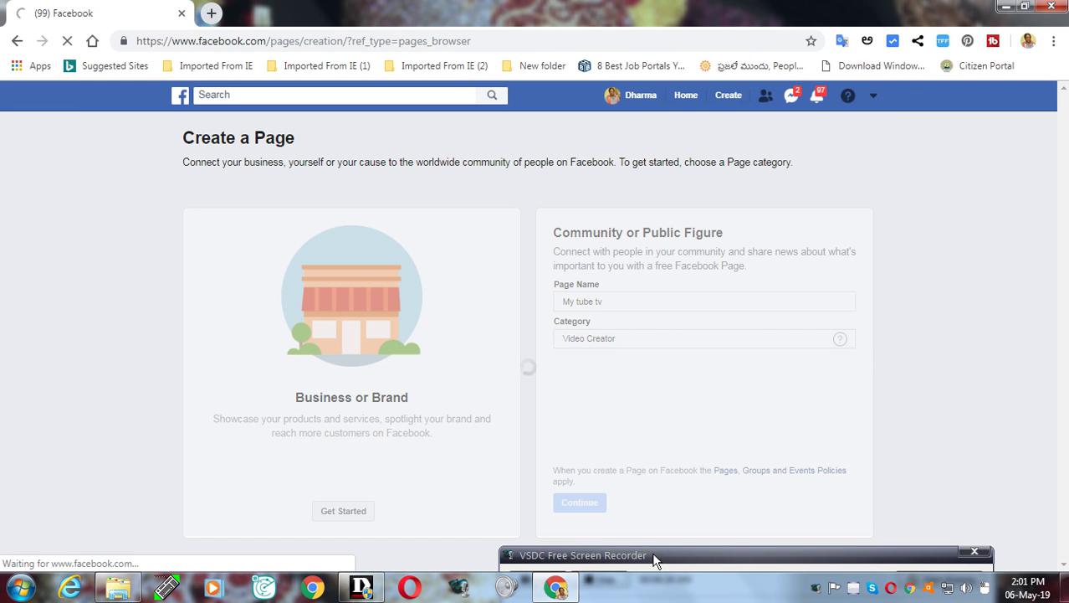
Start uploading a profile picture for the new Page
mouse_move(654, 559)
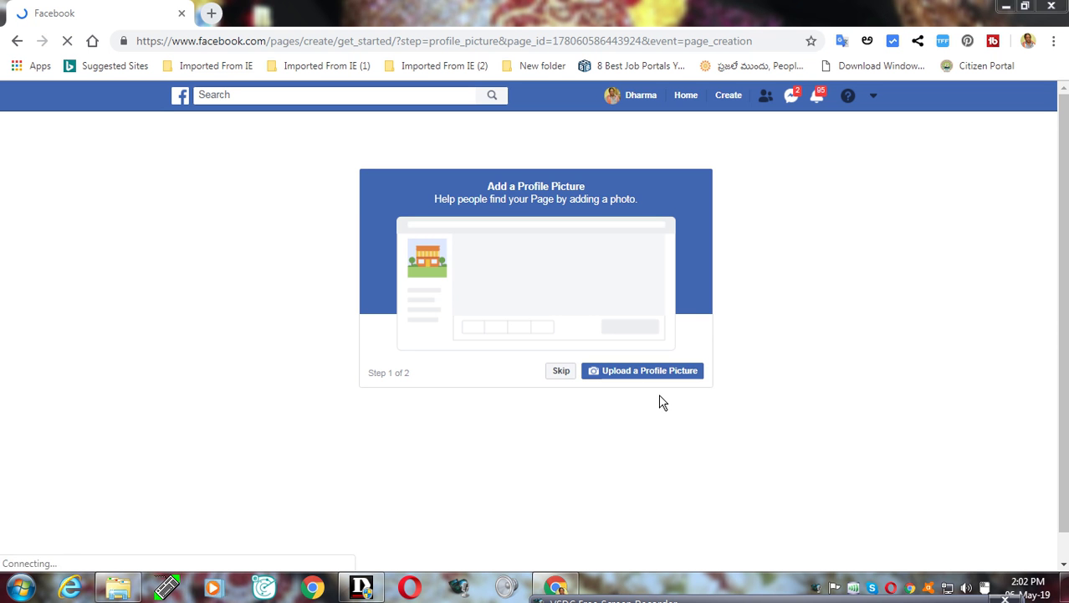
left_click(616, 371)
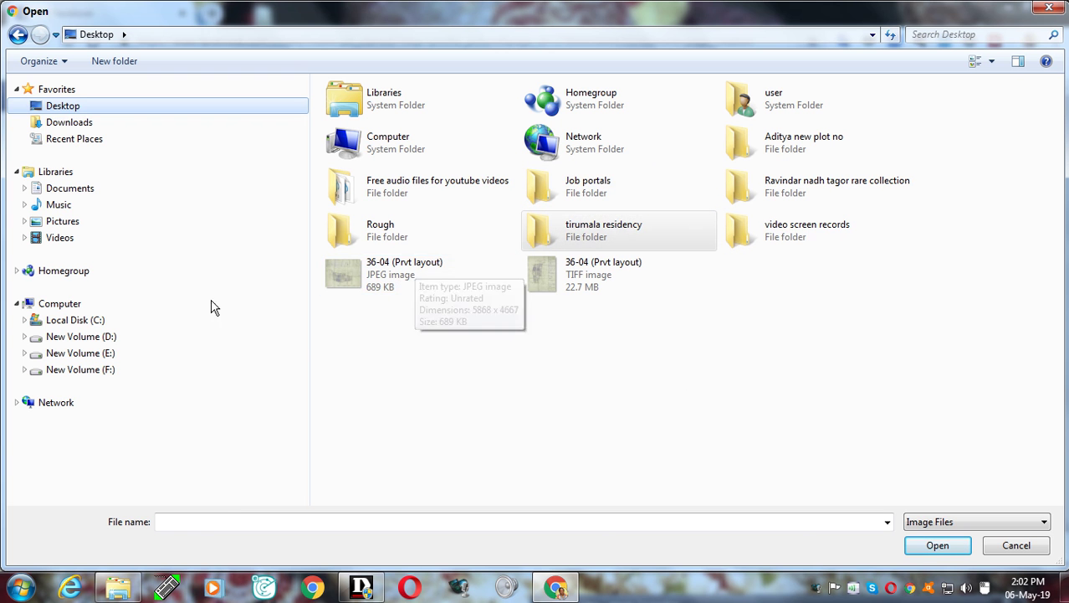
Browse drives D:, E: and F: for a profile image, including the BDL and BSS Phots and Biodatas folders
left_click(99, 340)
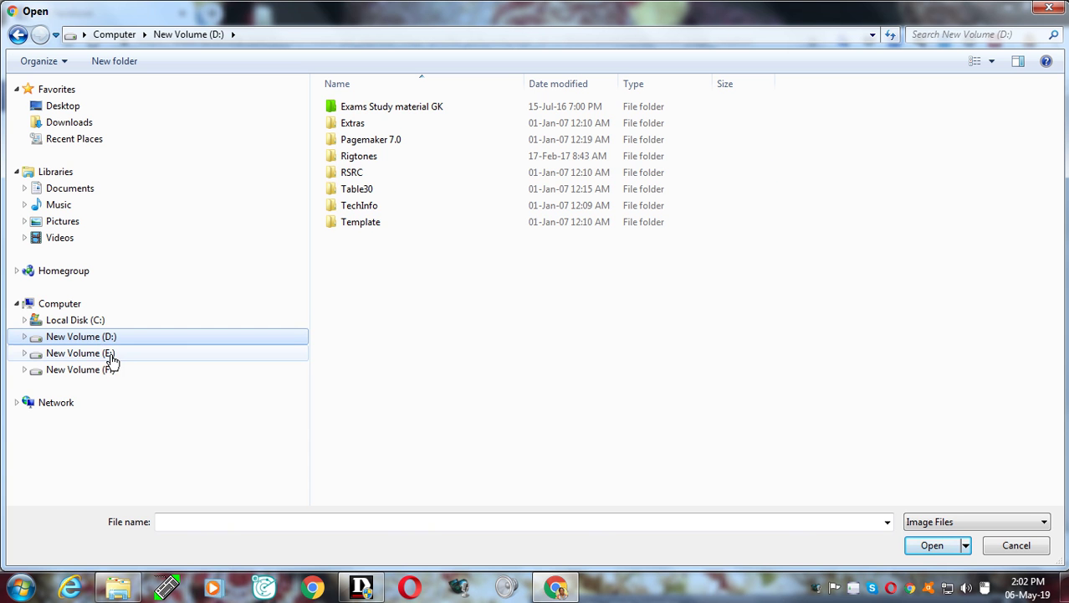
left_click(112, 358)
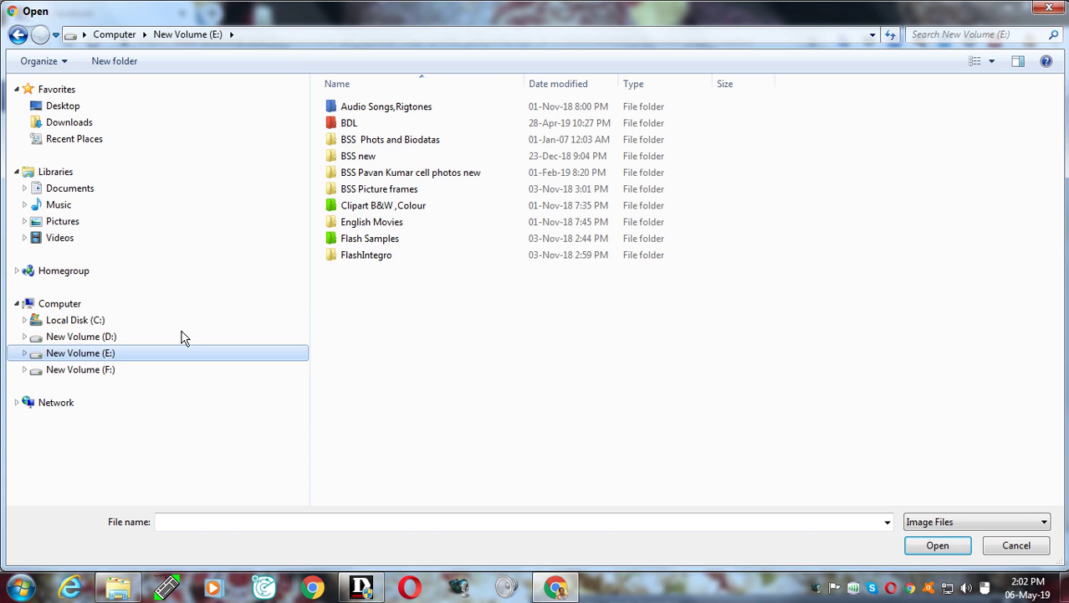
double_click(350, 127)
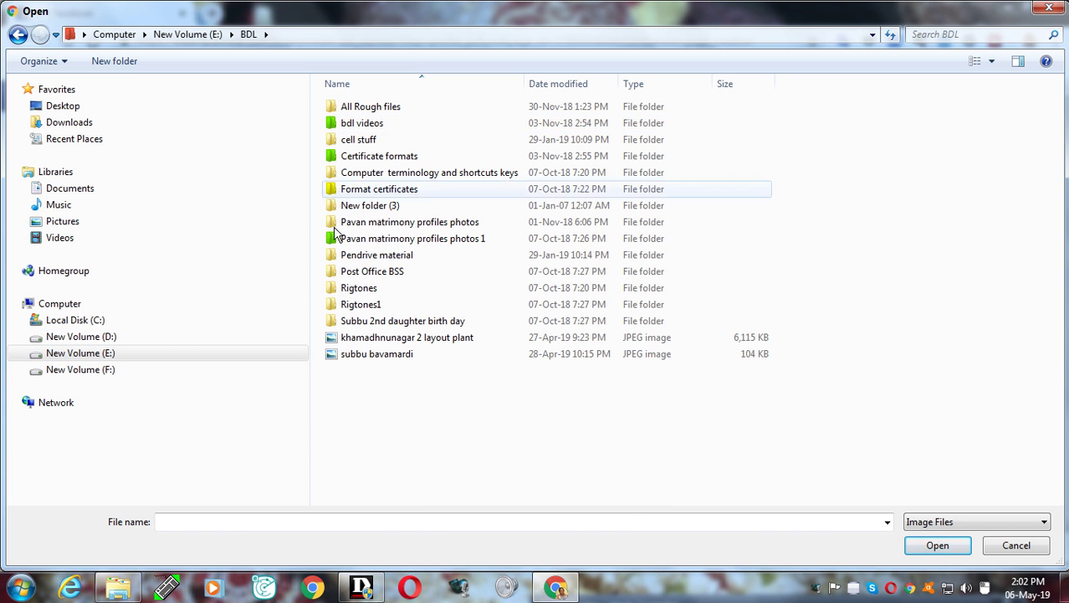
left_click(99, 378)
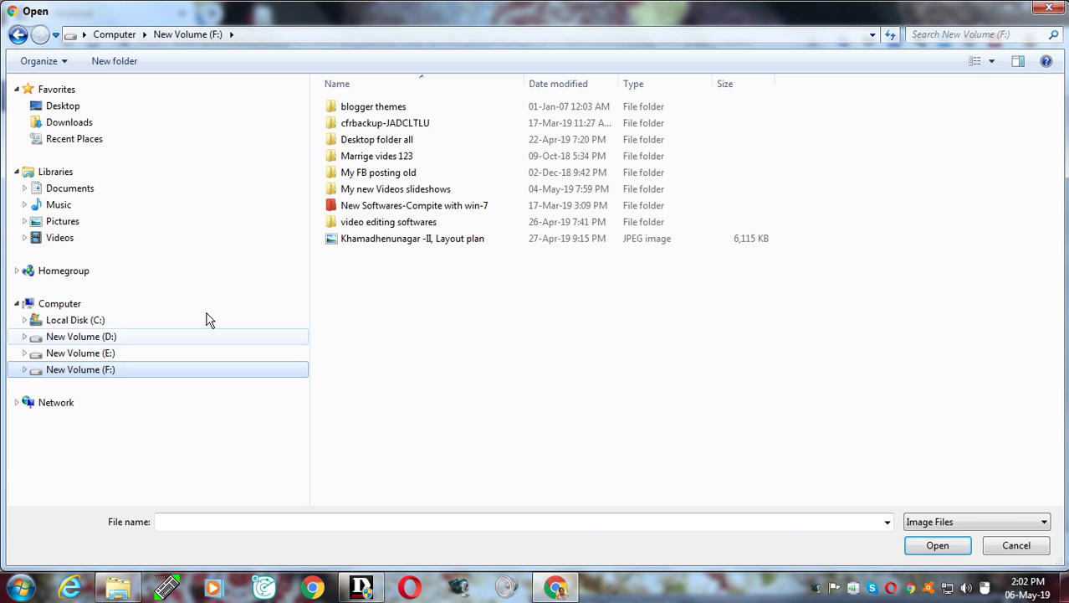
left_click(99, 357)
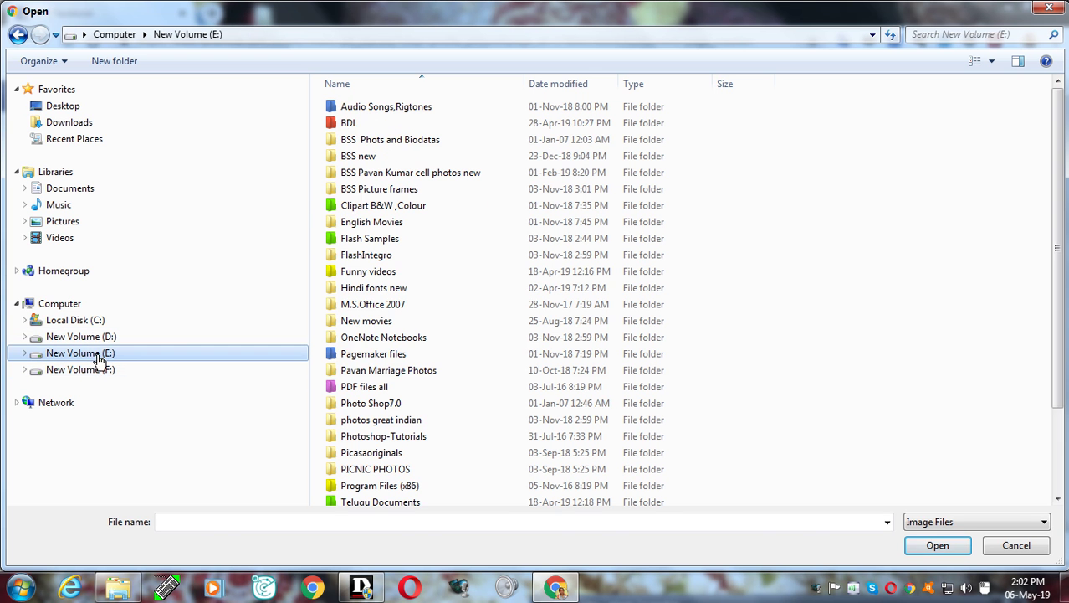
left_click(344, 146)
double_click(343, 144)
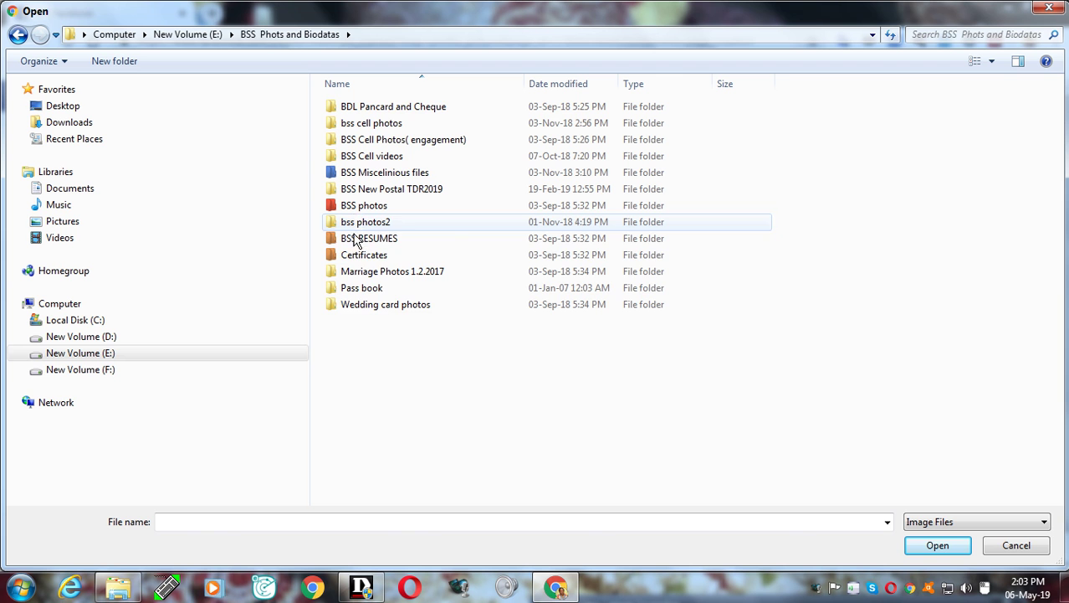
Look through the BDL folder on drive E: and the Marrige videos folder on drive F: for a profile image, and cancel the file selection
left_click(98, 374)
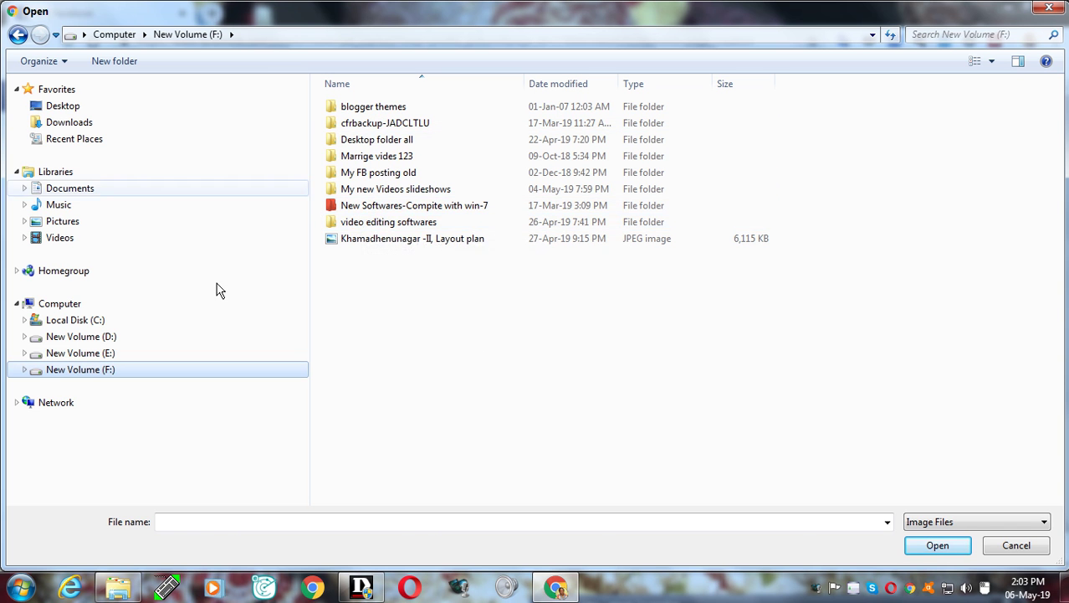
left_click(106, 354)
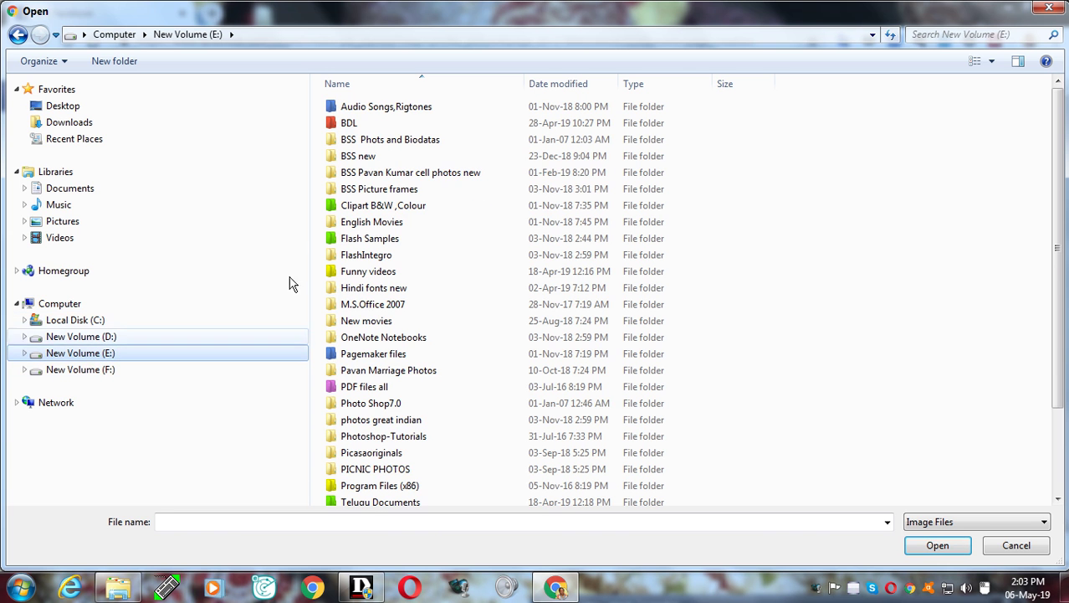
double_click(351, 126)
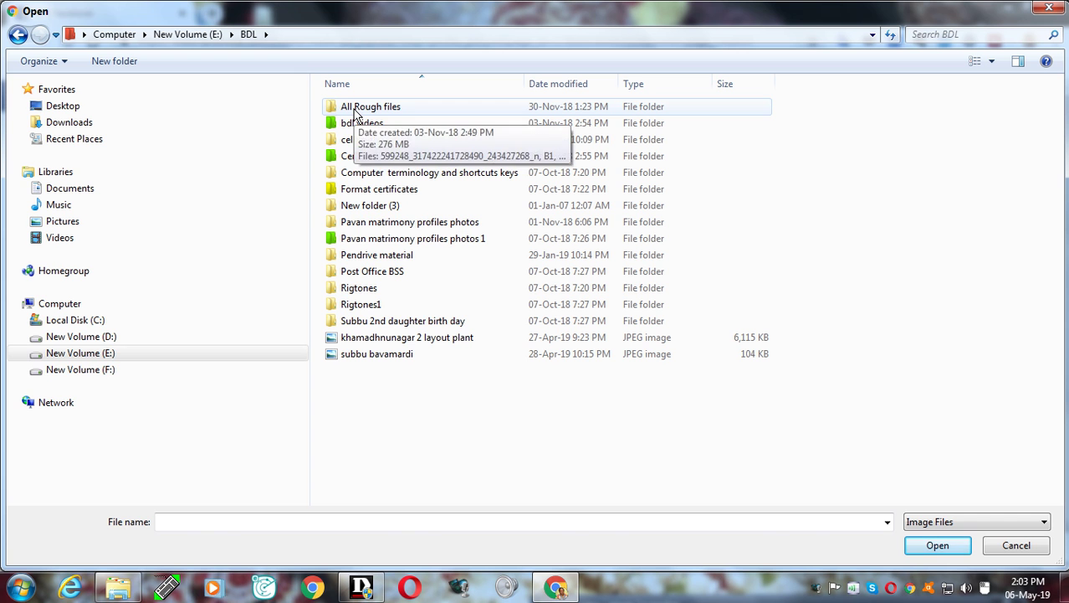
left_click(100, 375)
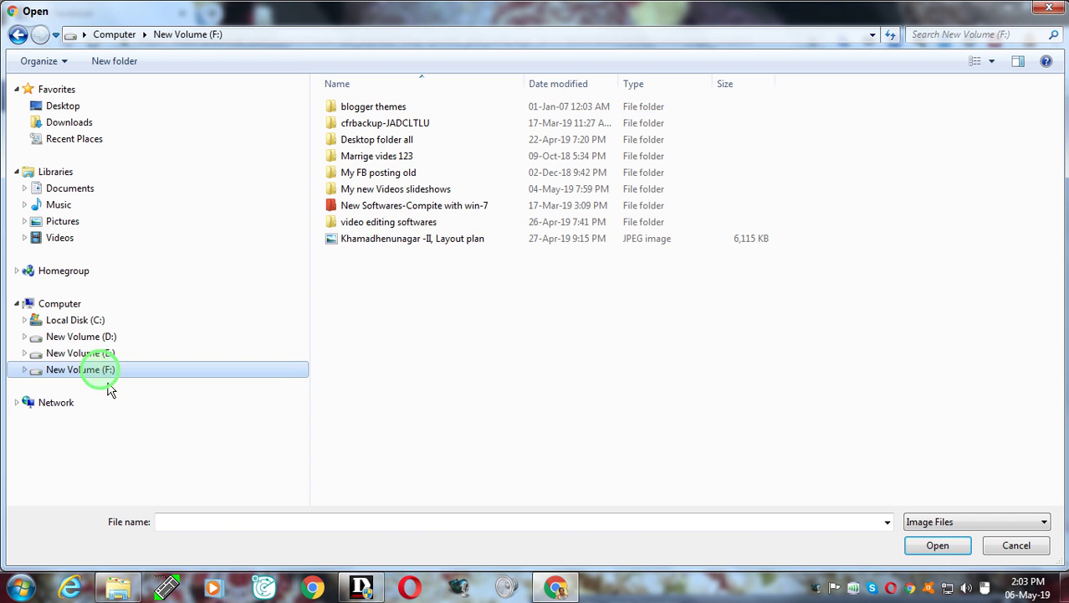
double_click(366, 157)
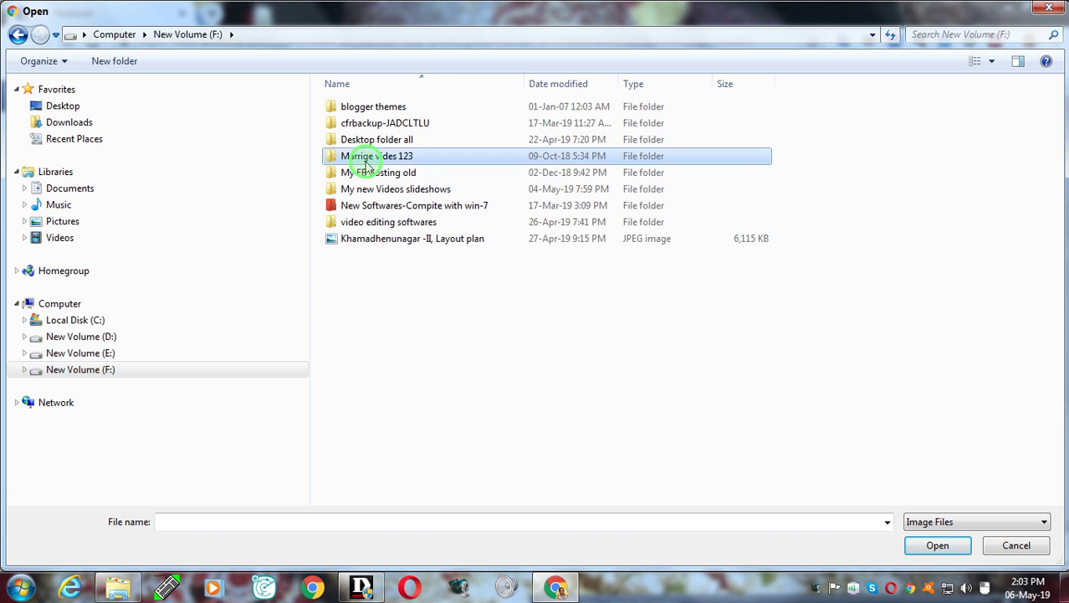
double_click(370, 115)
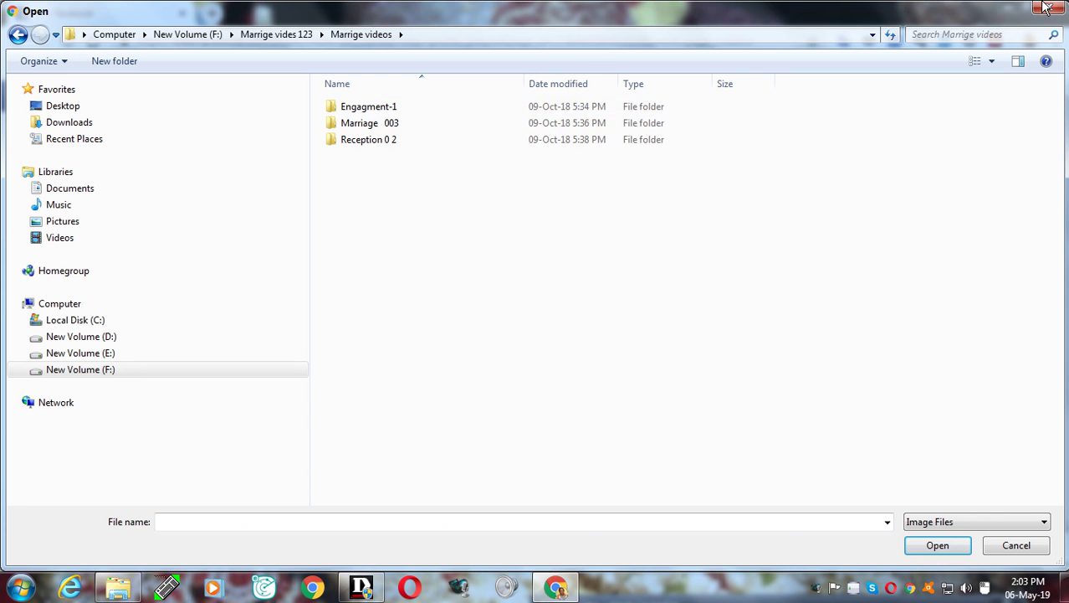
key("Escape")
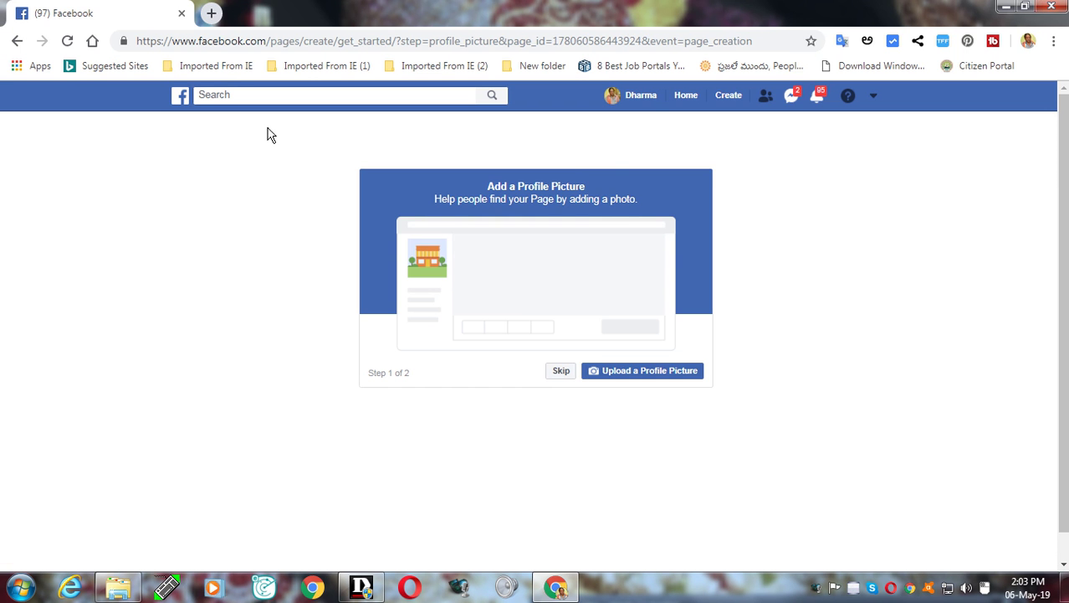
Leave the browser for Windows Explorer and look through the folders on drive E:
left_click(1005, 9)
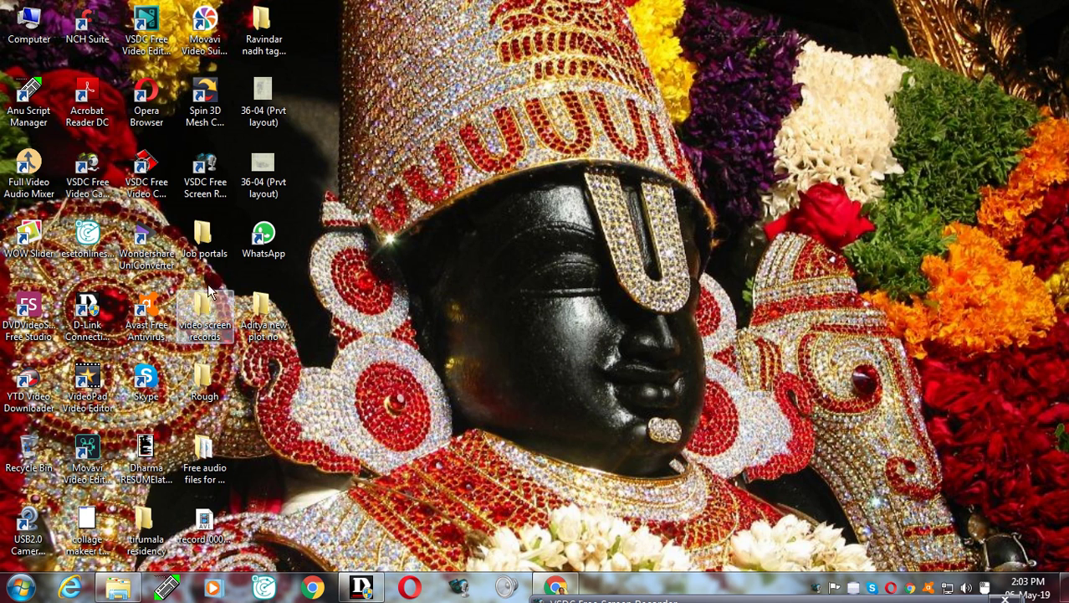
double_click(30, 25)
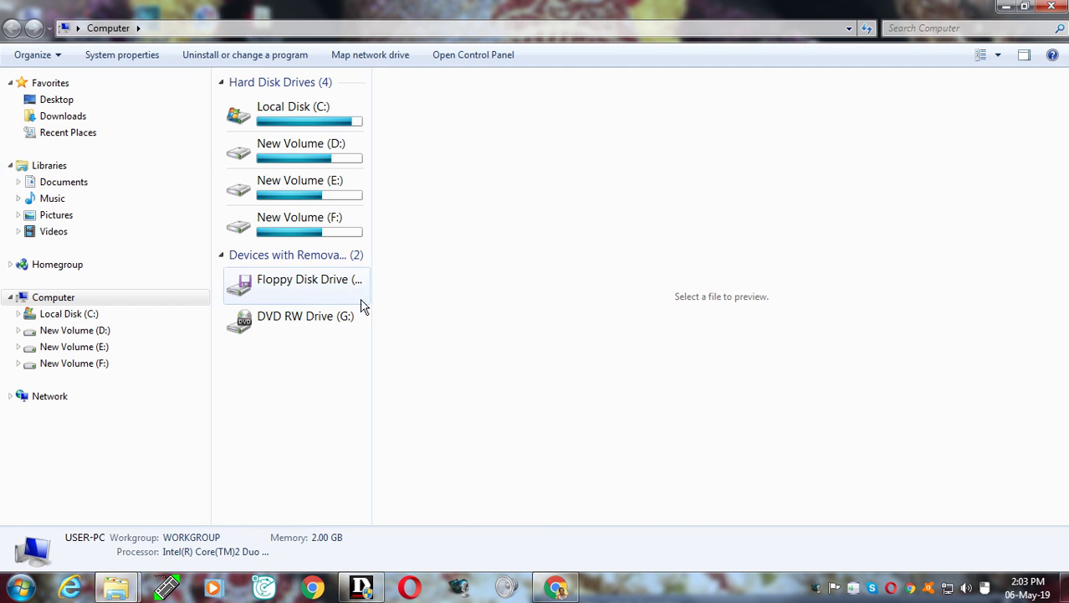
double_click(294, 199)
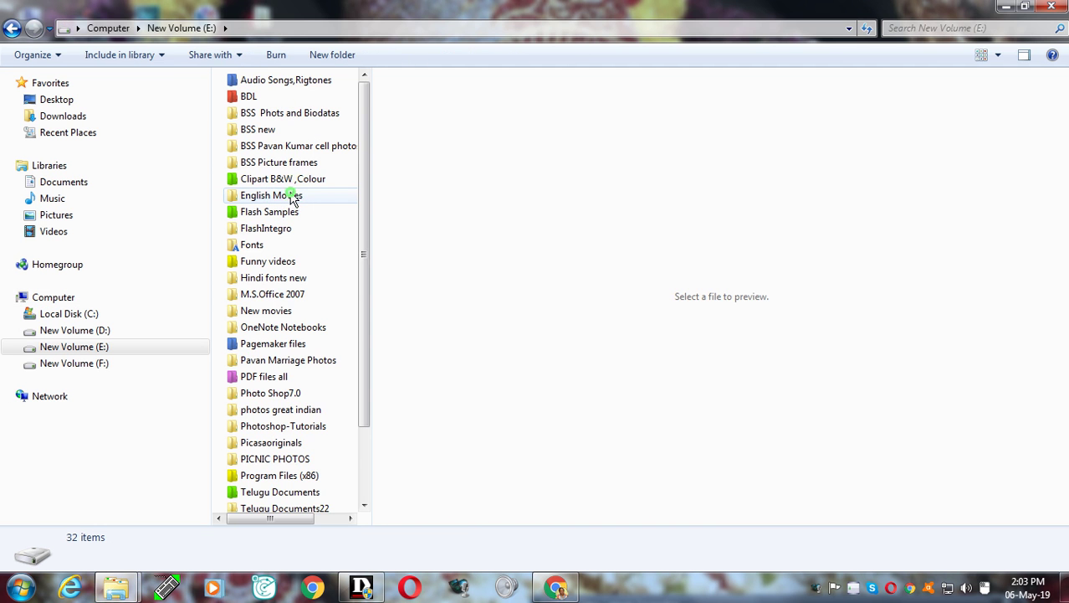
left_click_drag(365, 162, 381, 249)
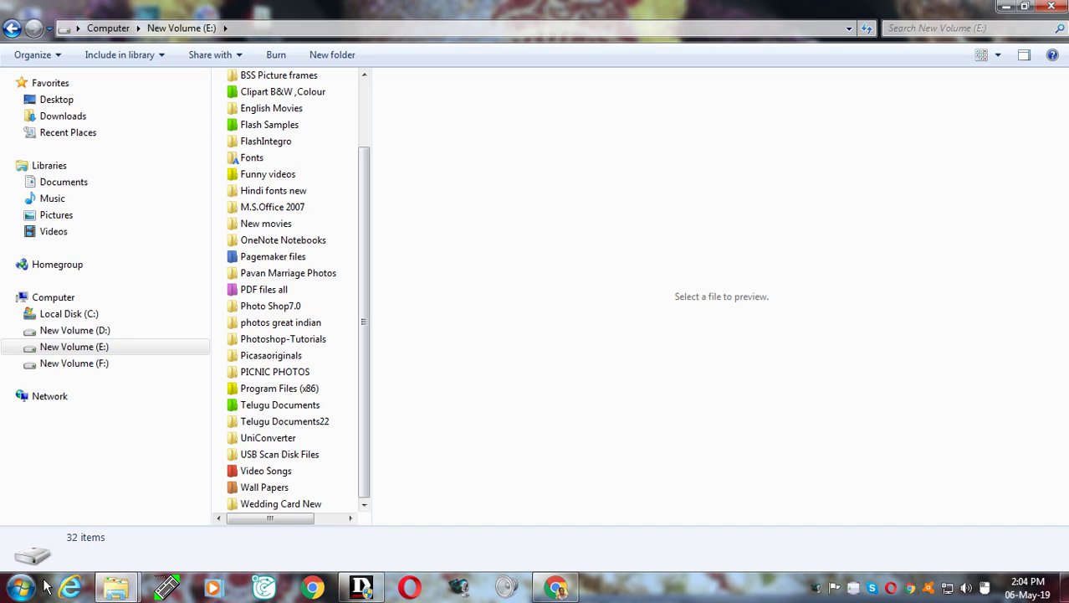
Search the computer for "bdl" and "b", view one of the matching scanned document images, and close it
left_click(21, 589)
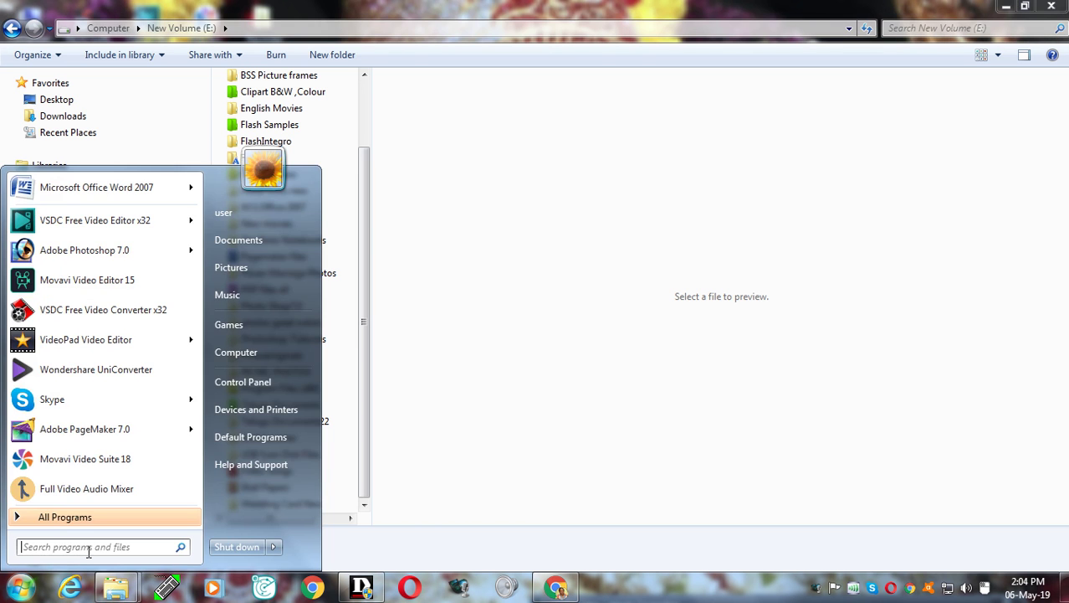
type("bdl")
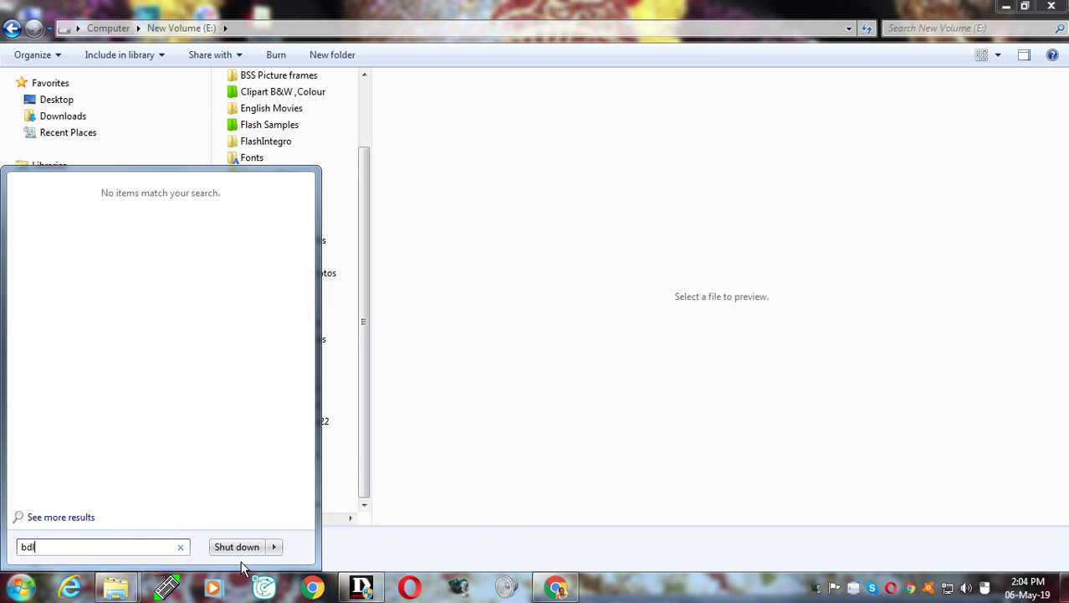
left_click(111, 546)
left_click_drag(67, 546, 16, 542)
left_click(56, 546)
key("BackSpace")
key("BackSpace")
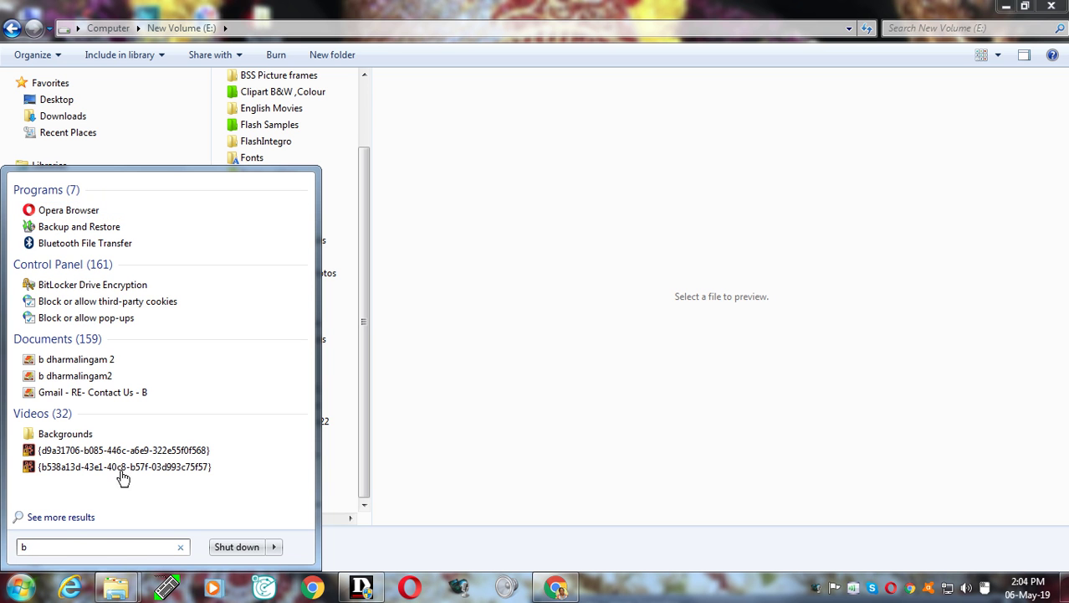
left_click(74, 378)
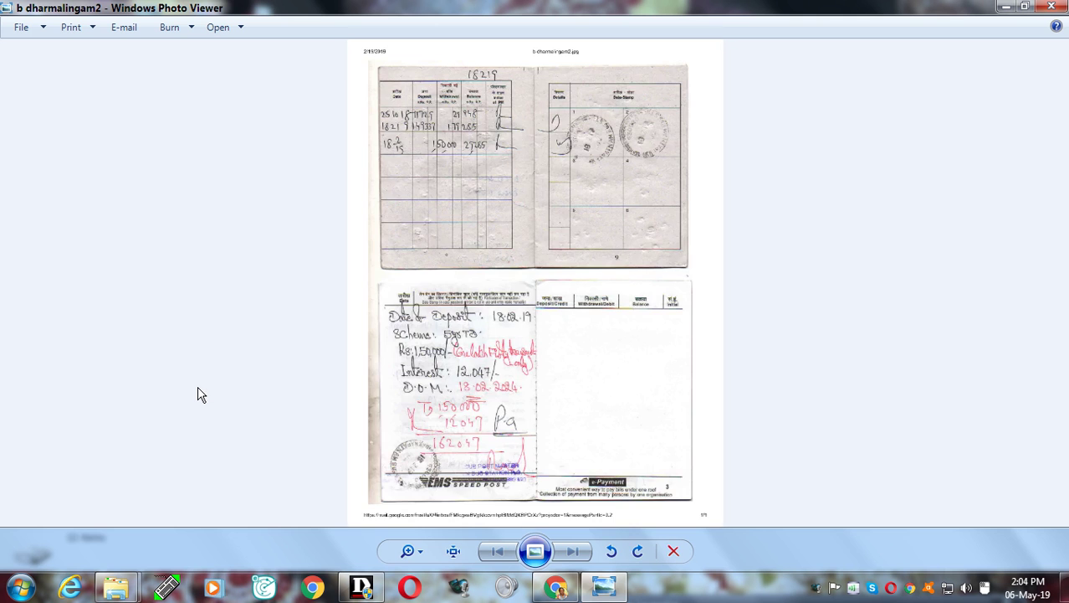
left_click(1052, 7)
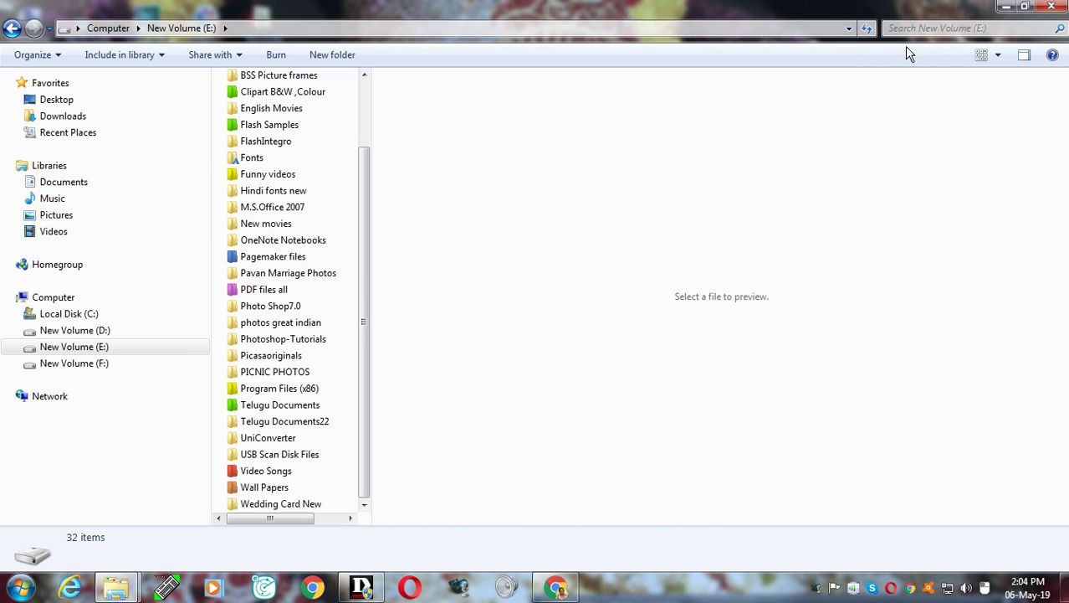
left_click(1005, 8)
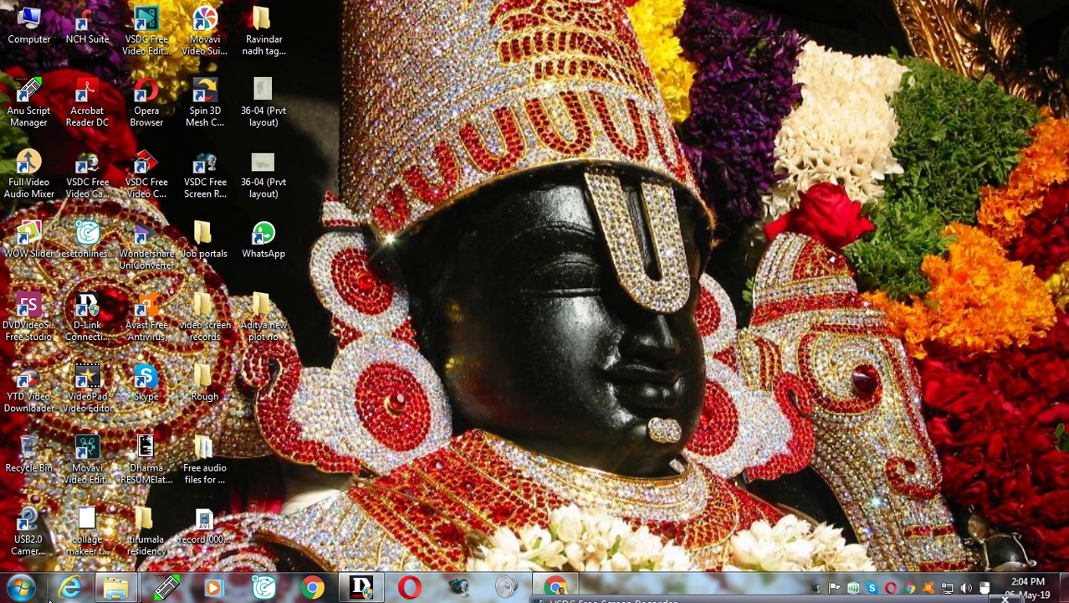
Open Computer again and look through drive D: and the BDL folder on drive E: for a profile image
left_click(24, 589)
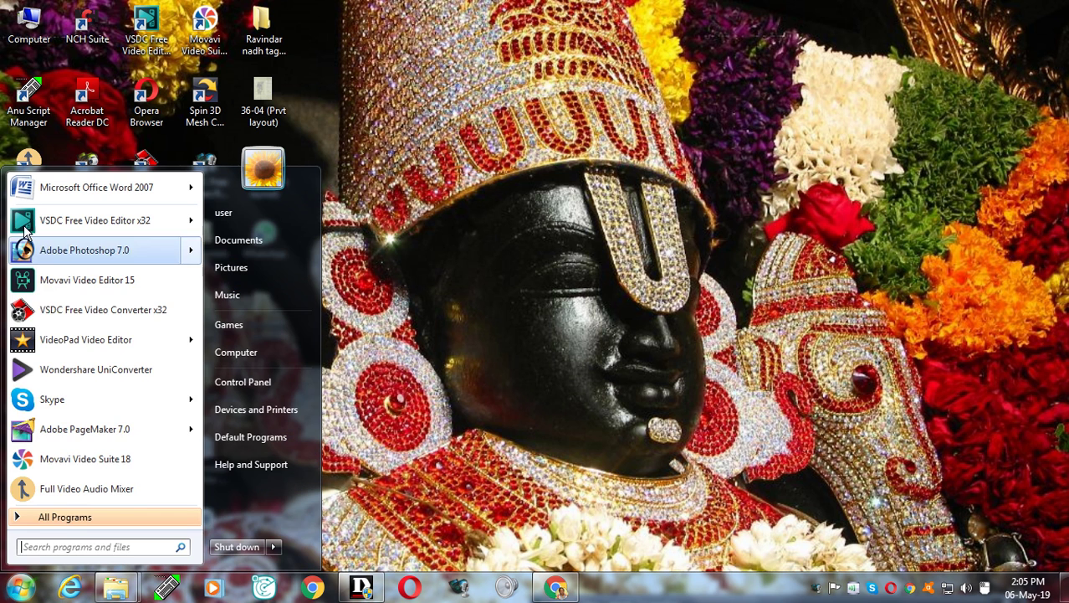
left_click(564, 401)
double_click(28, 29)
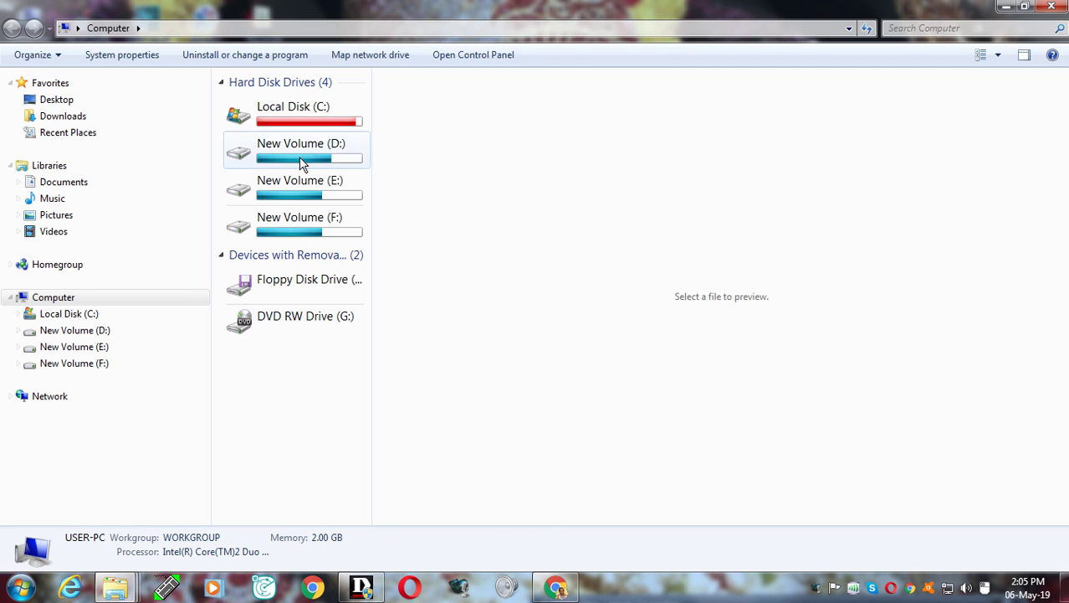
double_click(302, 163)
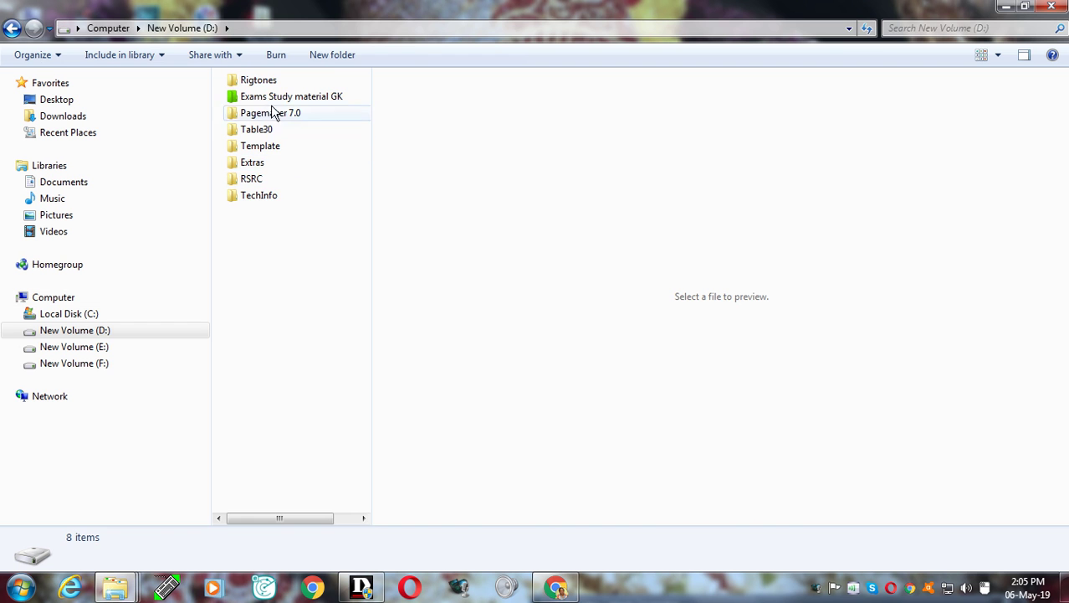
left_click(104, 352)
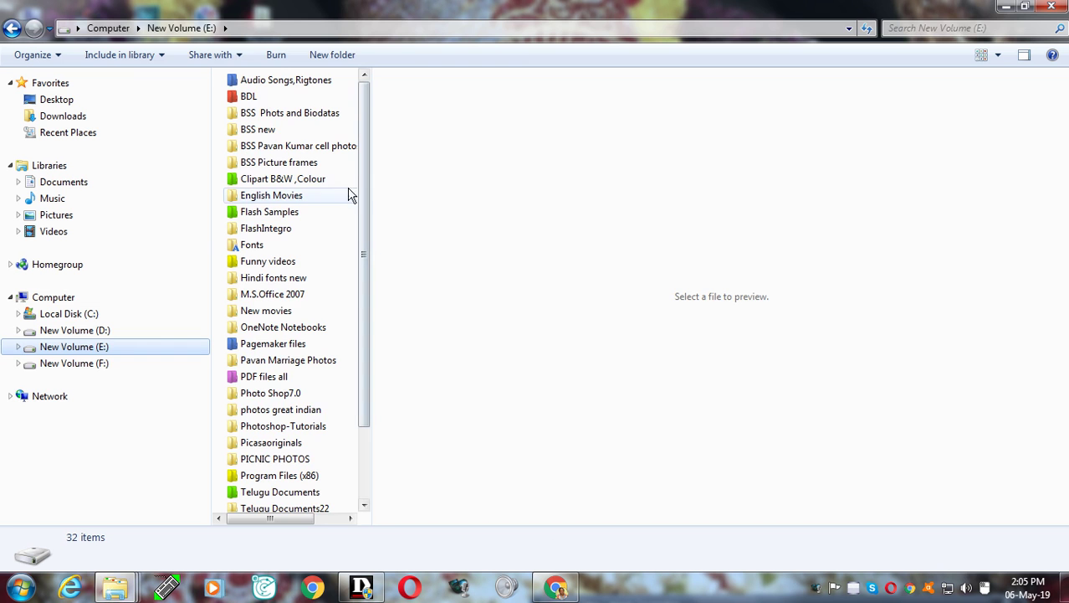
double_click(248, 98)
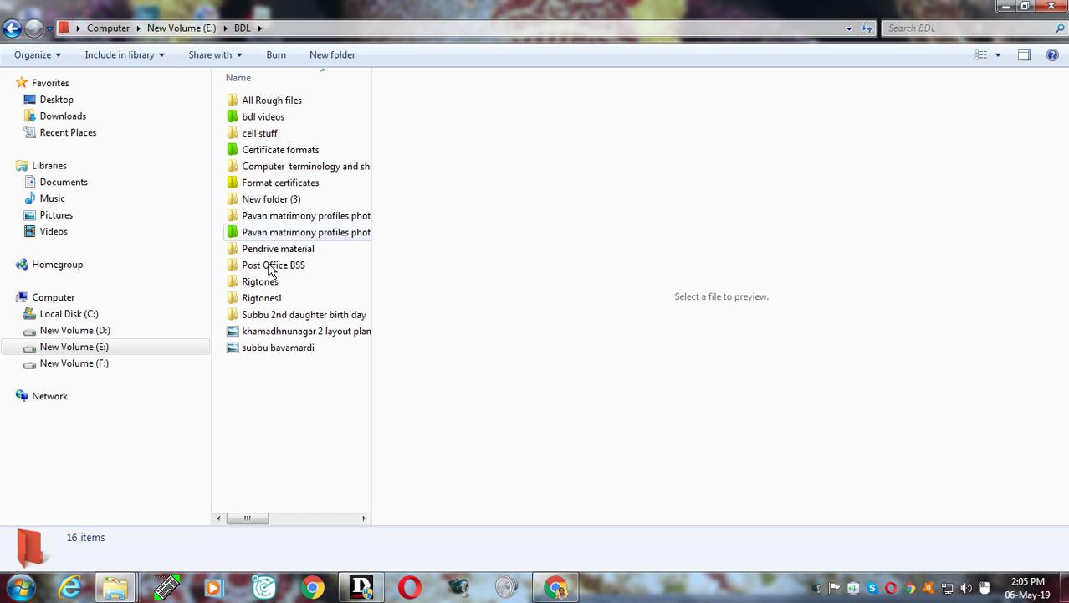
Copy the man's portrait photo with the blue background from the My new Videos slideshows folder on drive F:
left_click(90, 369)
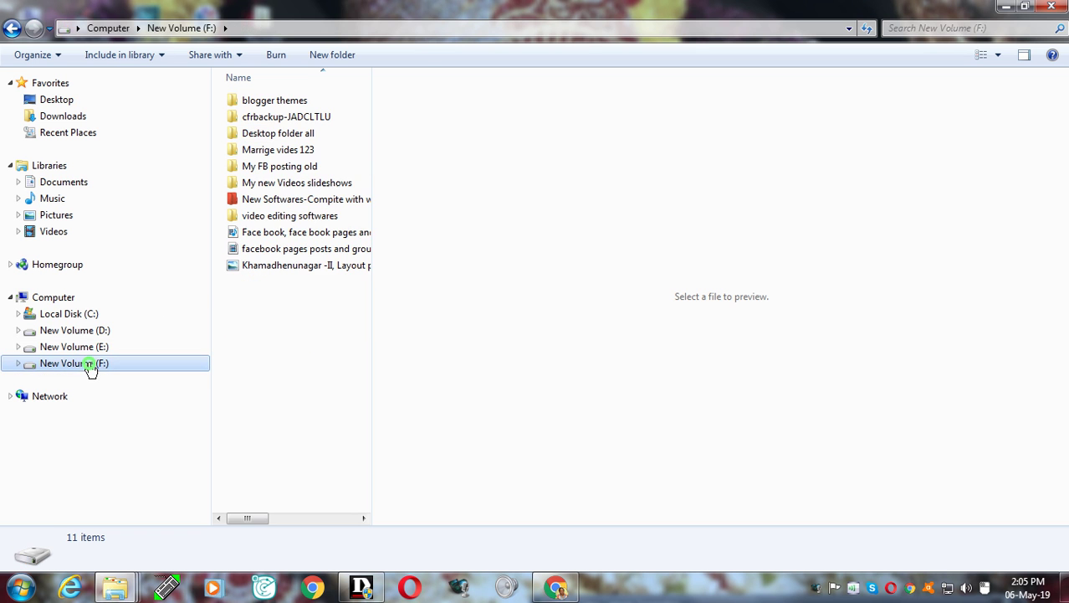
double_click(283, 184)
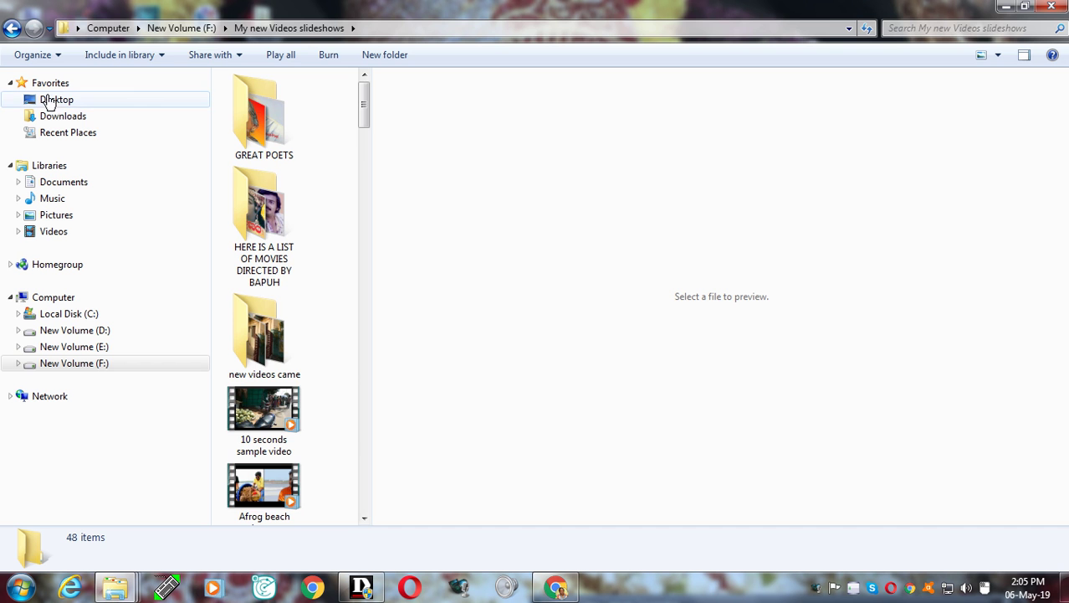
left_click_drag(363, 117, 375, 184)
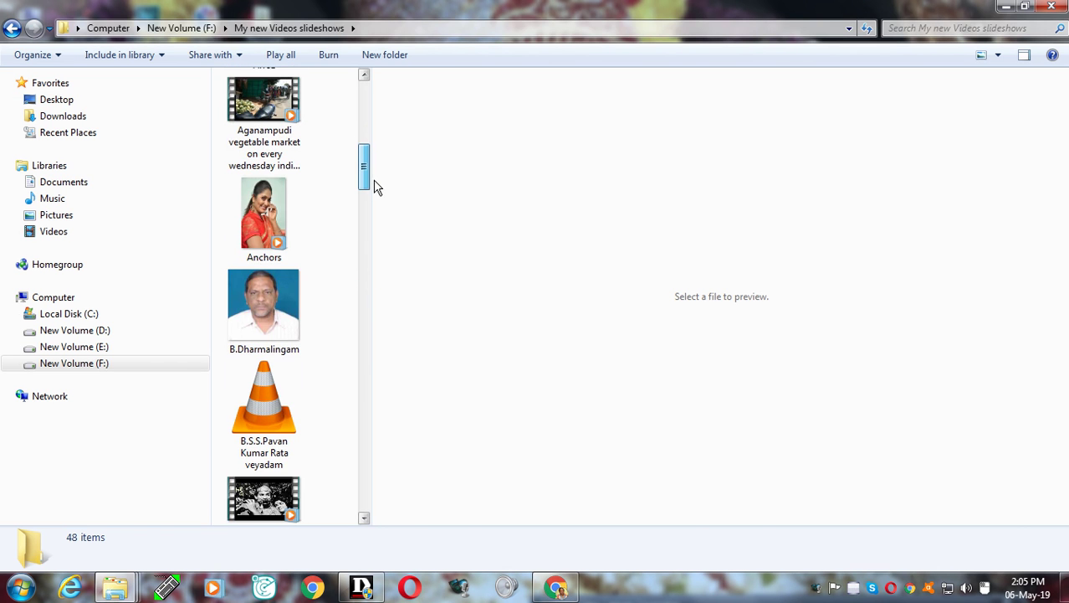
left_click(264, 303)
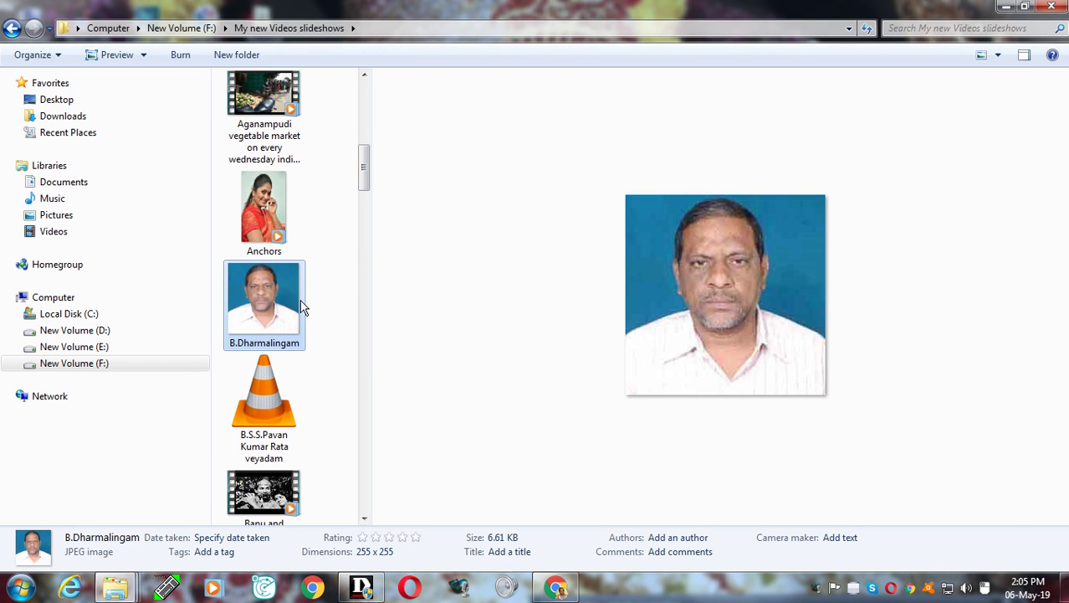
right_click(260, 288)
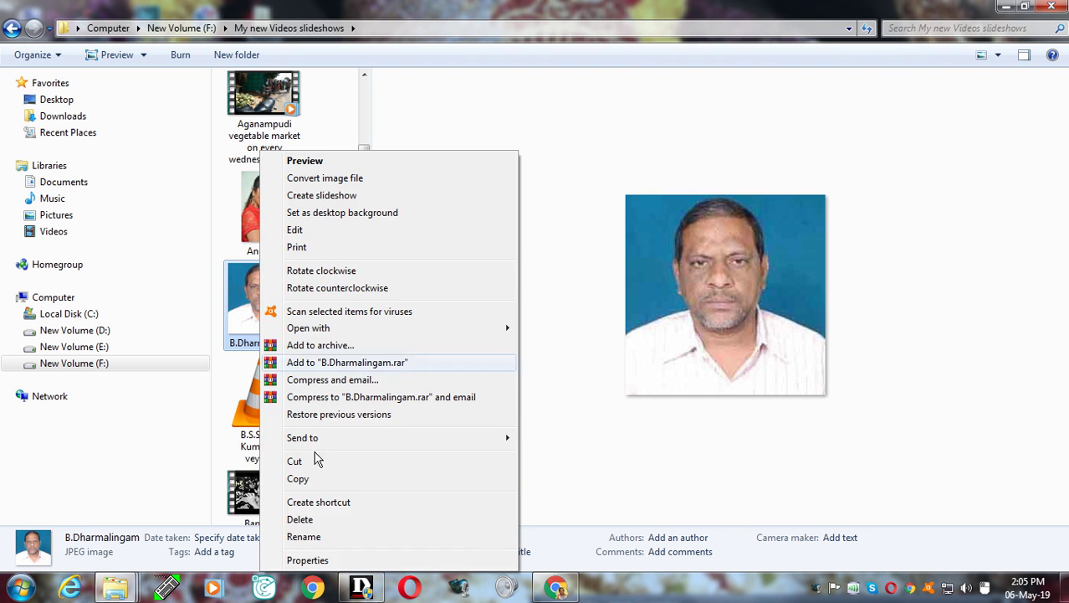
left_click(314, 480)
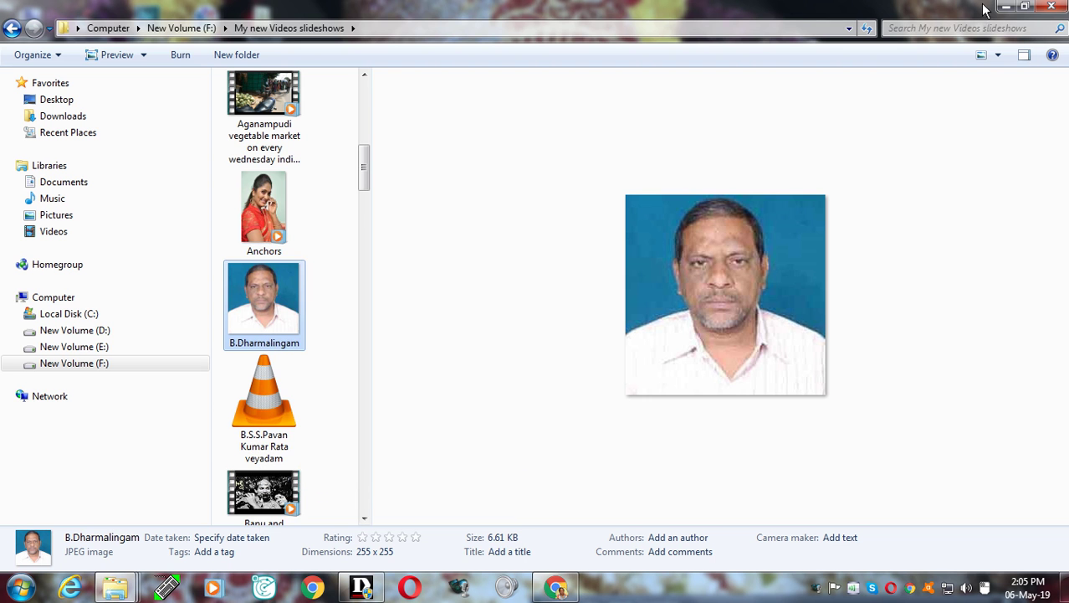
right_click(266, 289)
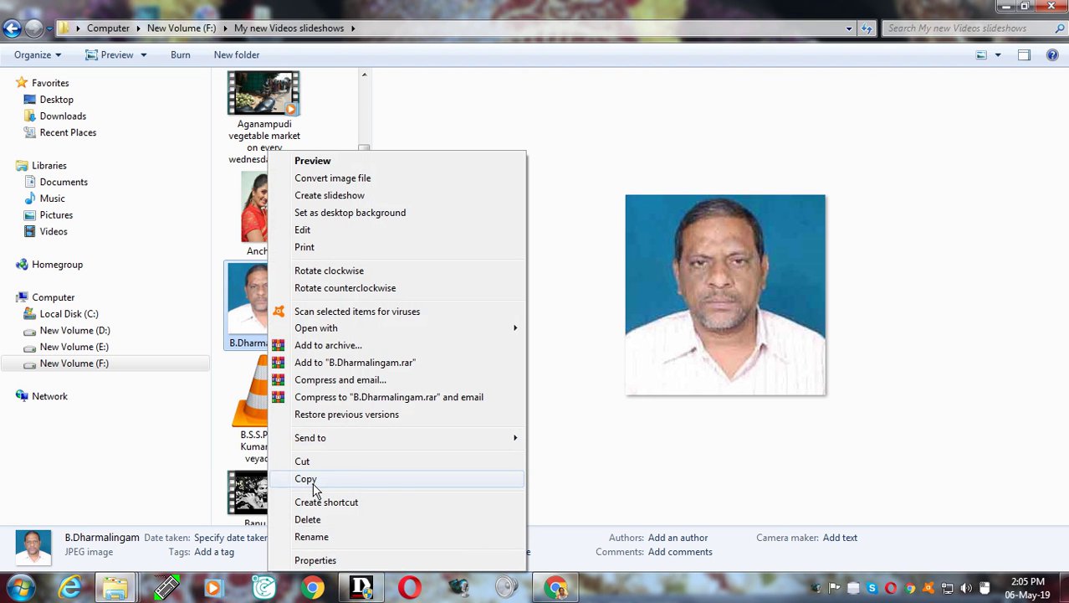
left_click(306, 478)
Paste the copied portrait photo onto the desktop
left_click(1006, 10)
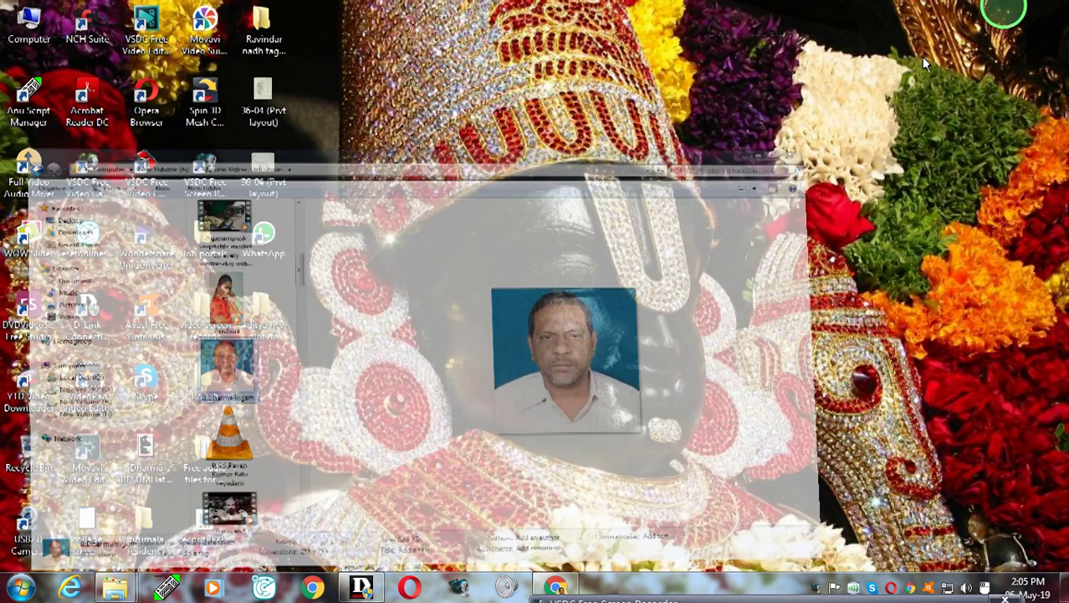
right_click(457, 265)
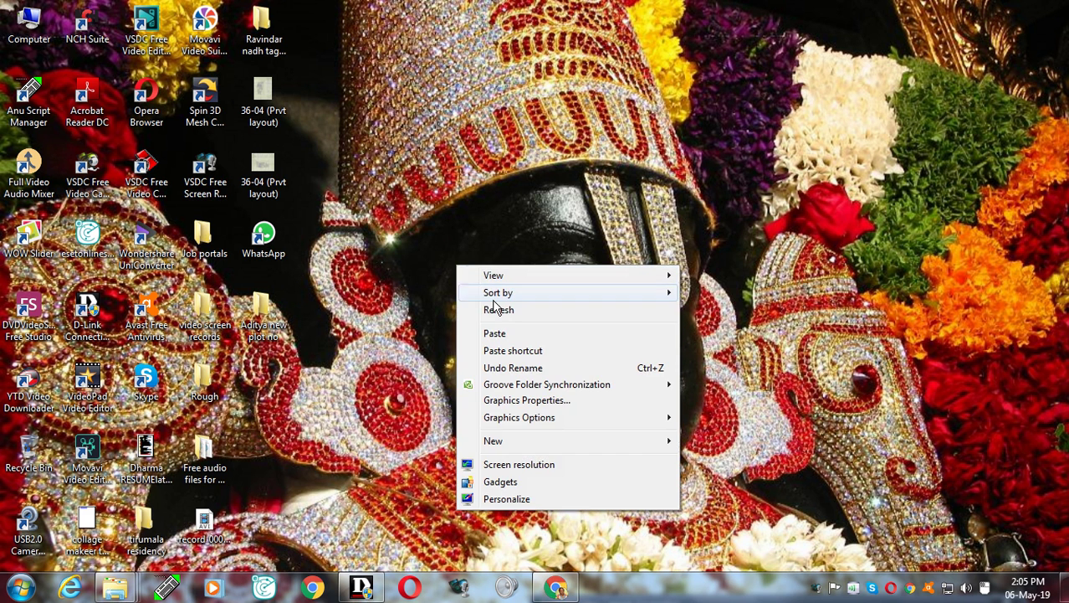
left_click(500, 332)
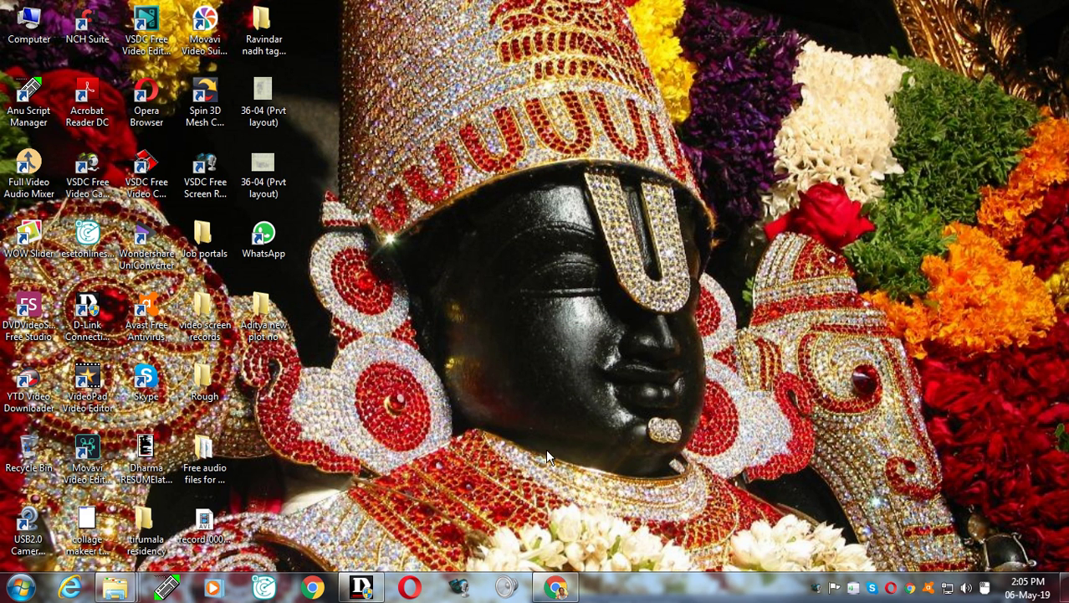
left_click(557, 588)
left_click(557, 588)
left_click(554, 588)
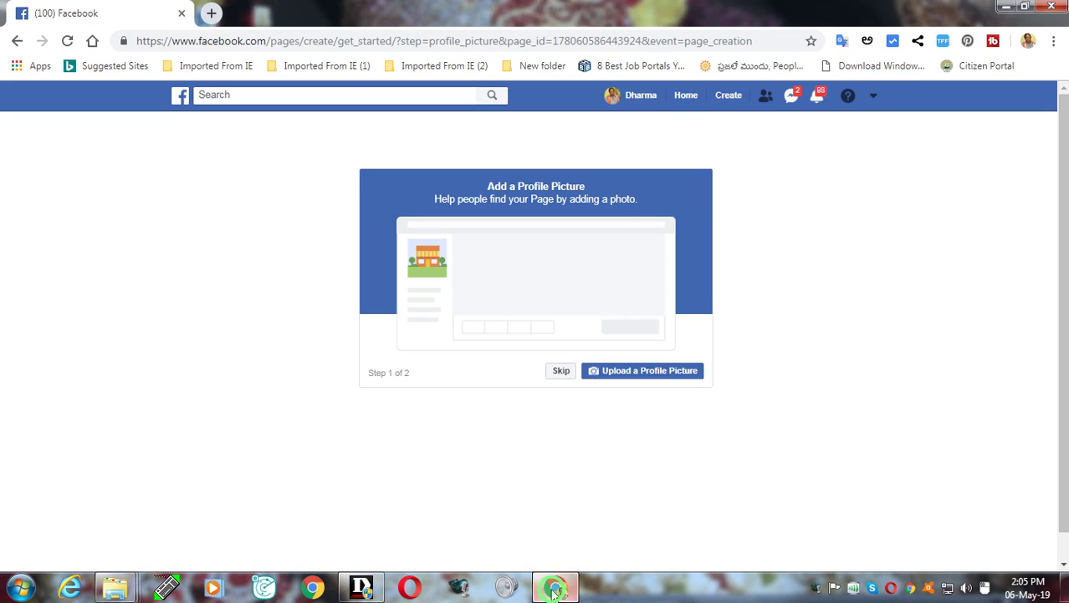
left_click(626, 377)
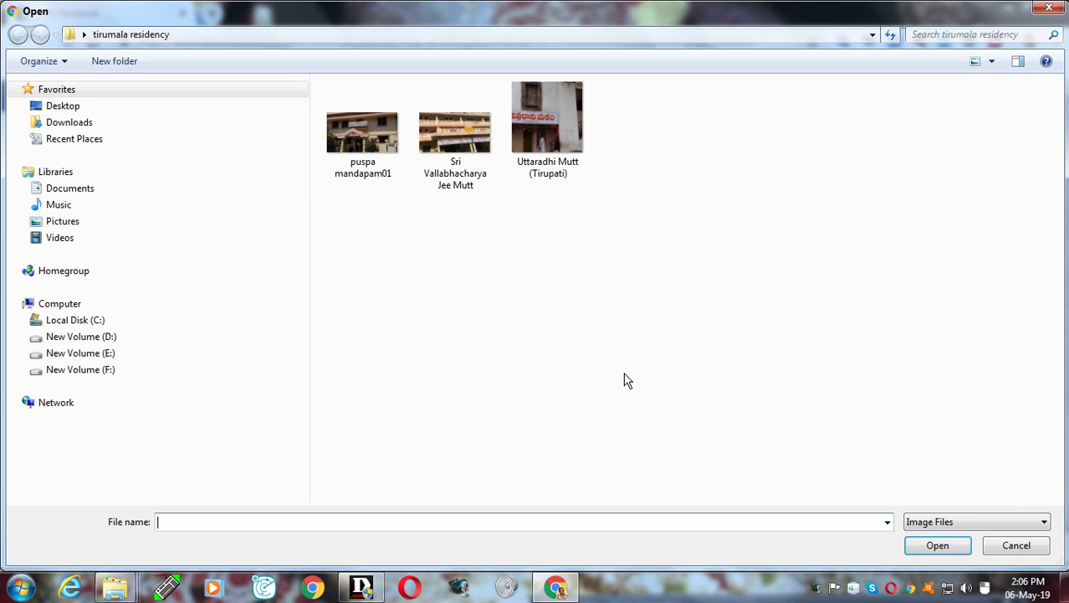
left_click(65, 106)
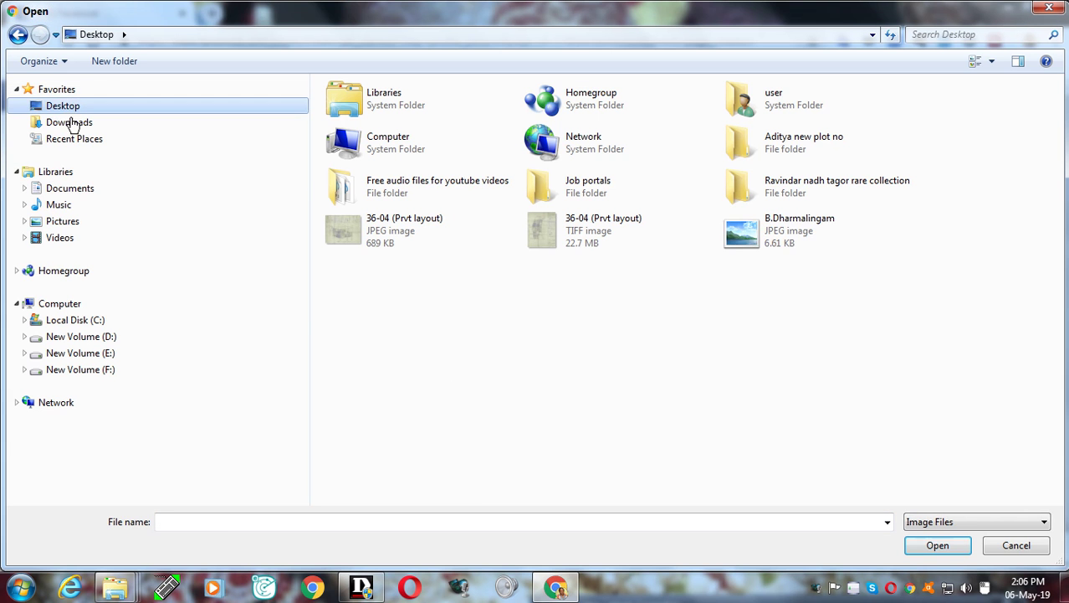
left_click(743, 237)
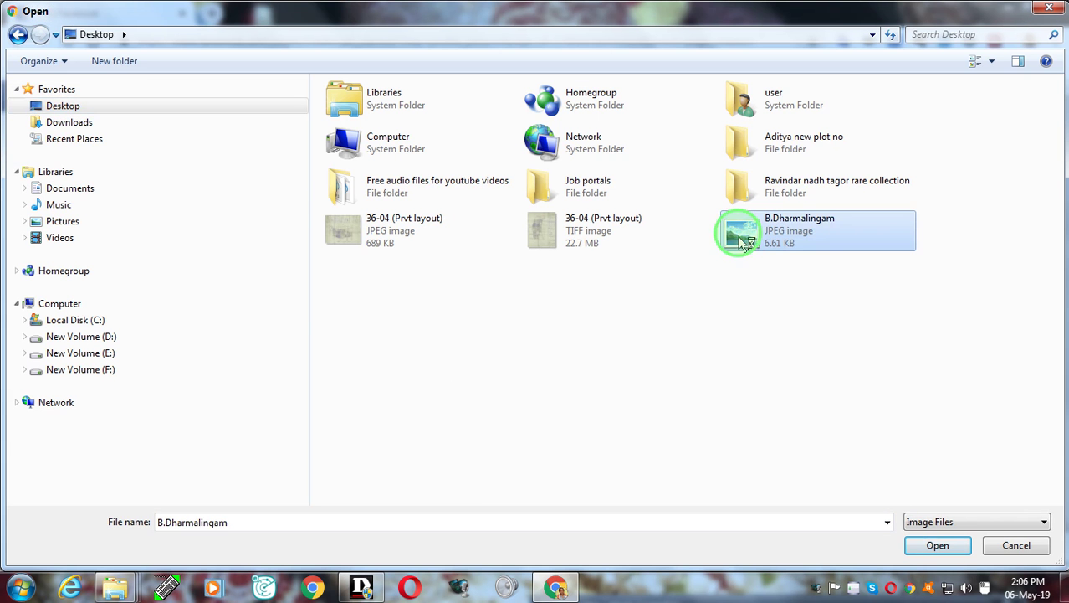
left_click(931, 544)
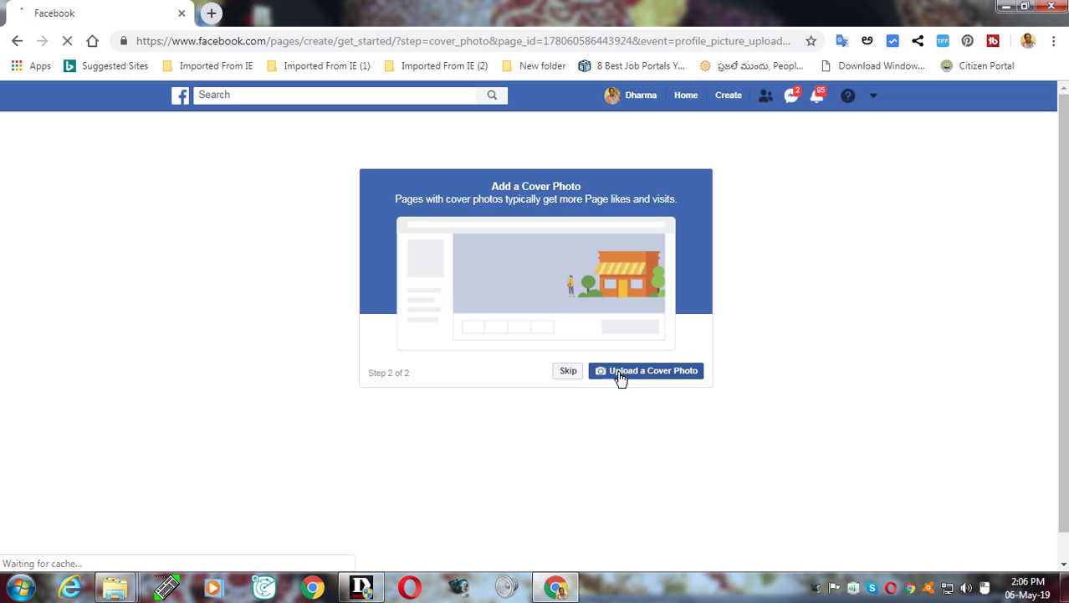
Copy the Thumb Nail -1 image from the desktop's video screen records folder and paste it onto the desktop
left_click(1007, 8)
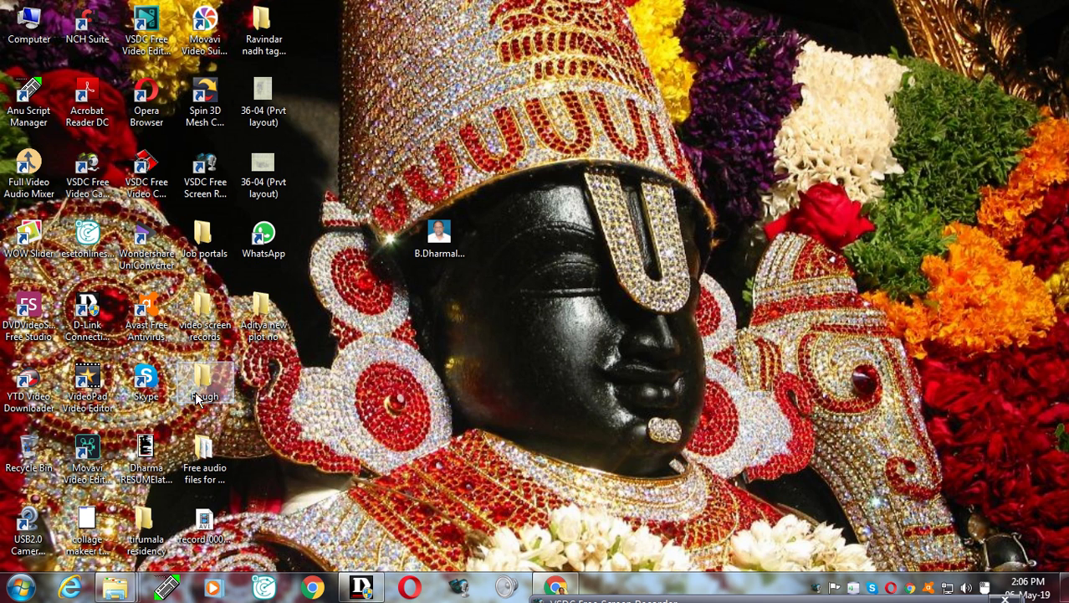
double_click(209, 315)
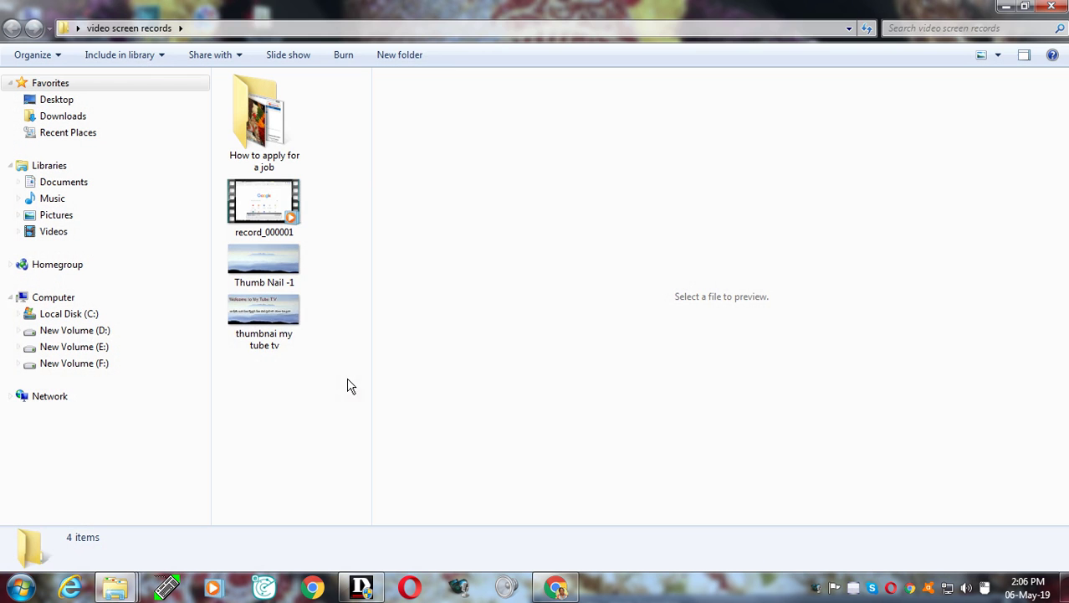
right_click(282, 266)
left_click(316, 478)
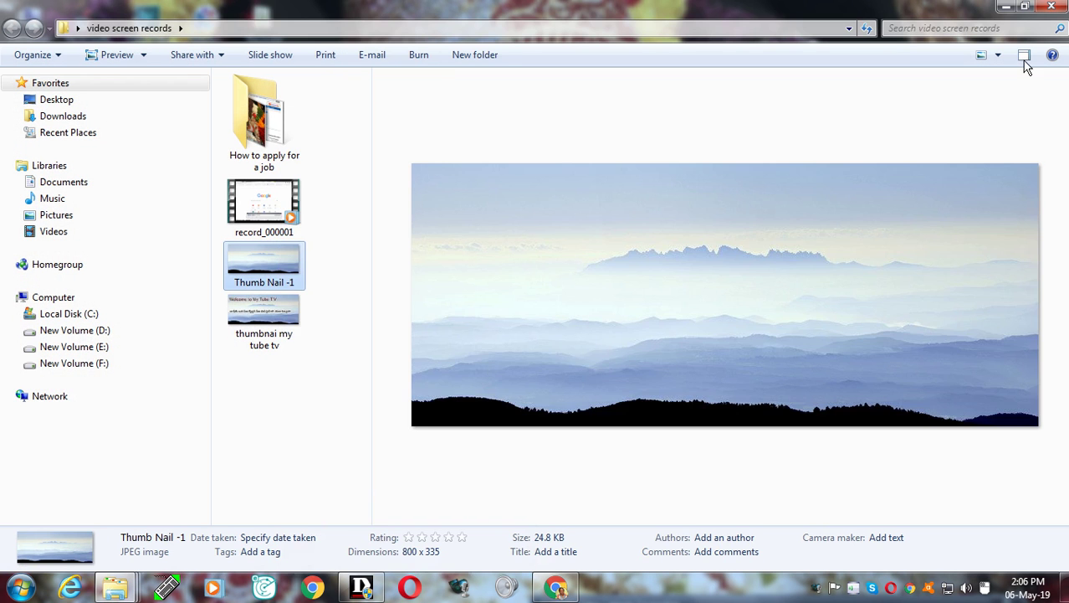
left_click(1007, 6)
right_click(481, 327)
left_click(516, 386)
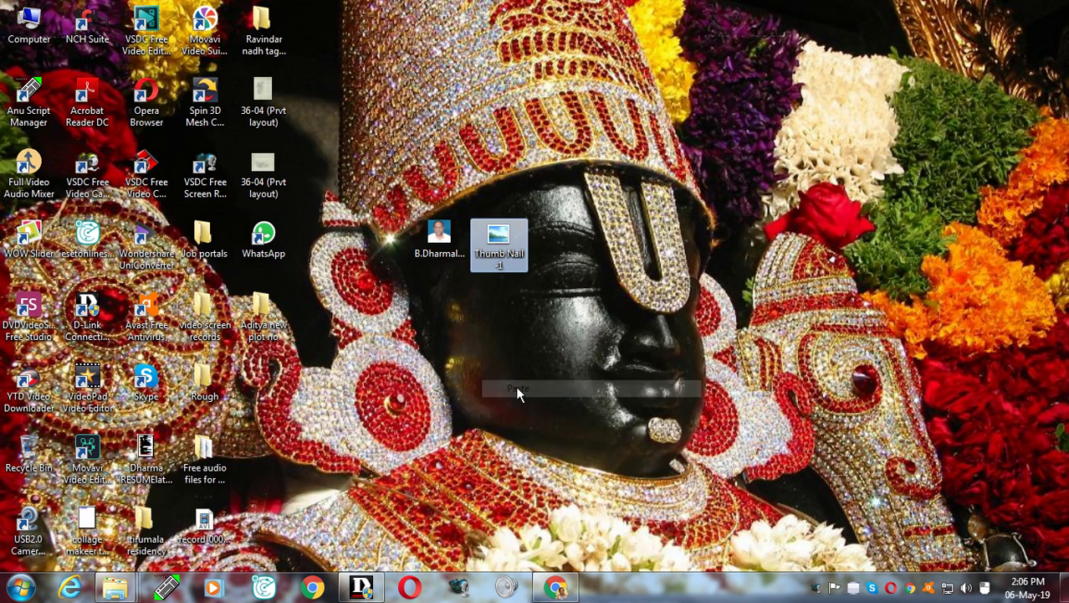
Return to Facebook in Chrome and upload the Thumb Nail -1 image from the desktop as the Page's cover photo
left_click(554, 586)
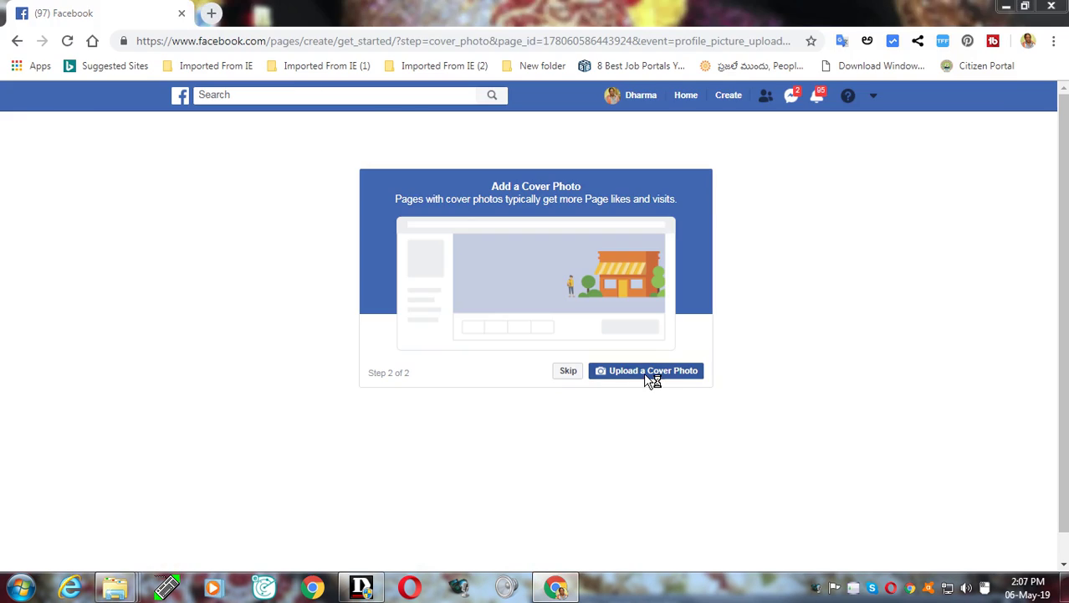
left_click(646, 372)
left_click(63, 110)
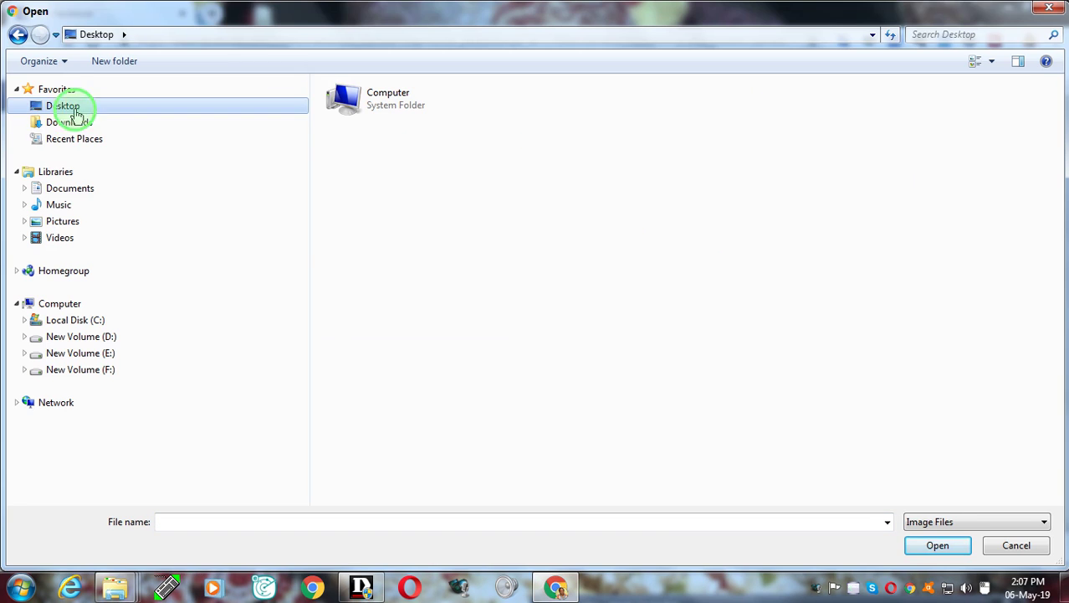
key("Escape")
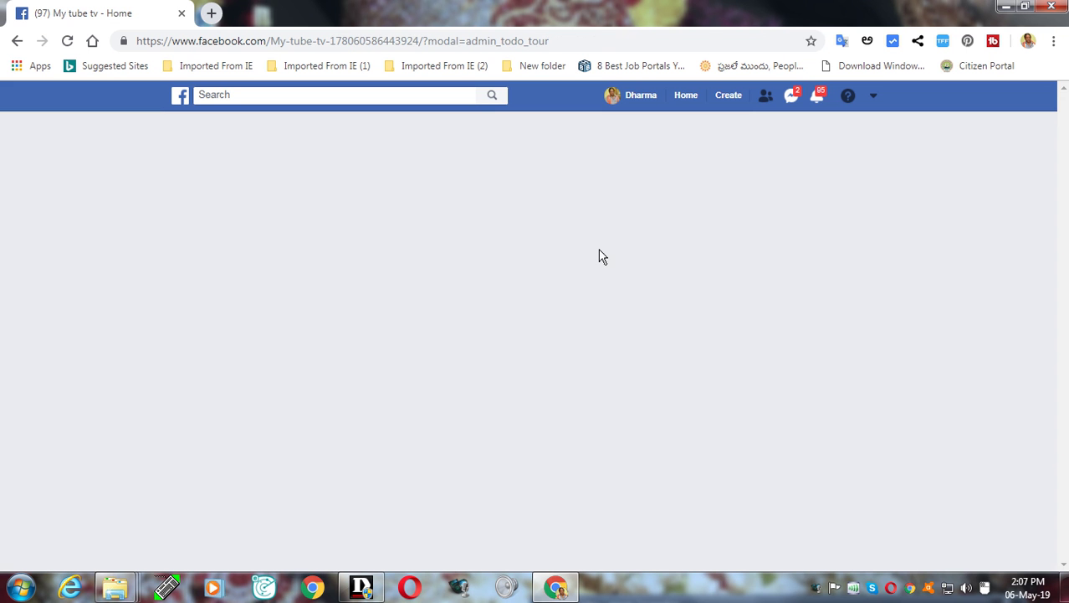